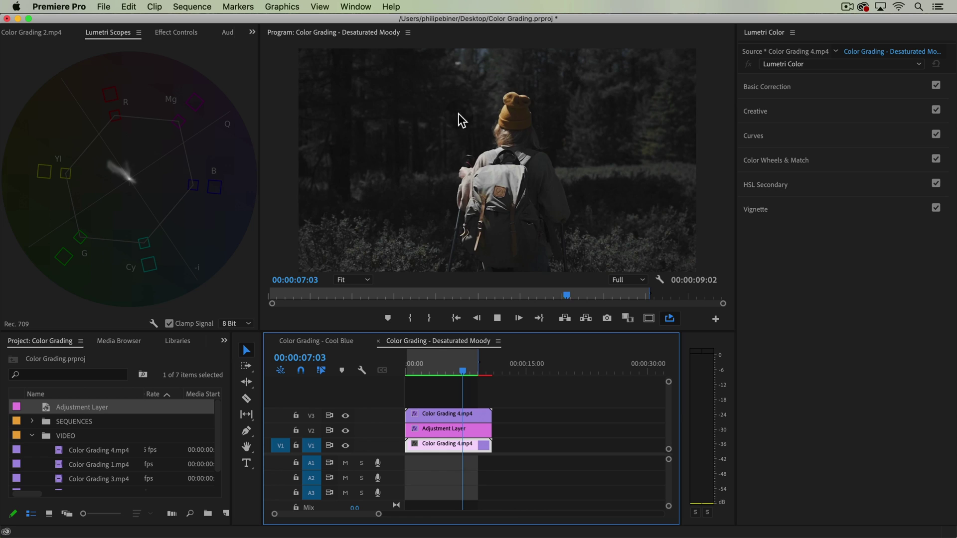
Stop playback on the desaturated hiking shot at 00:00:07:06
key("space")
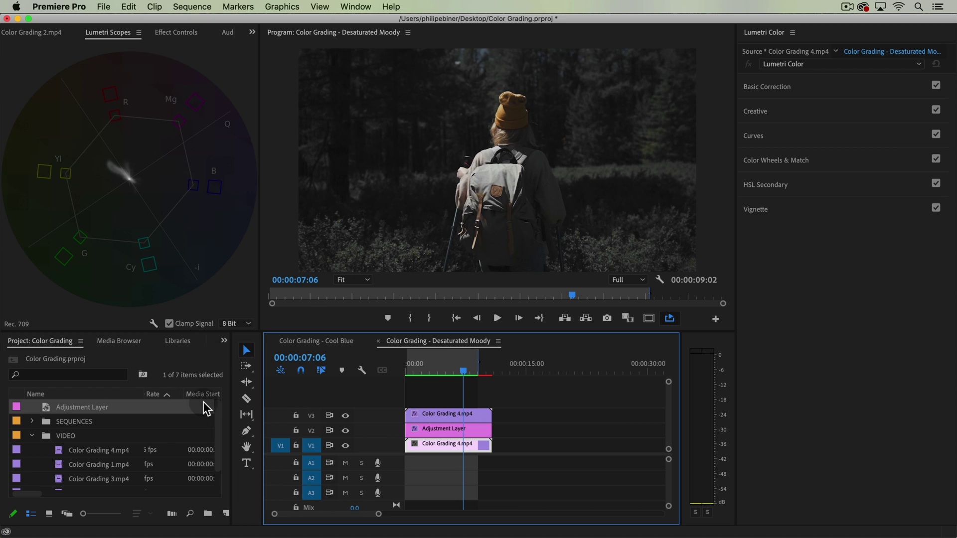
Place Color Grading 4.mp4 on V1 at about 15 seconds, with an adjustment layer stretched over it on V2
left_click_drag(83, 449, 521, 445)
left_click(537, 368)
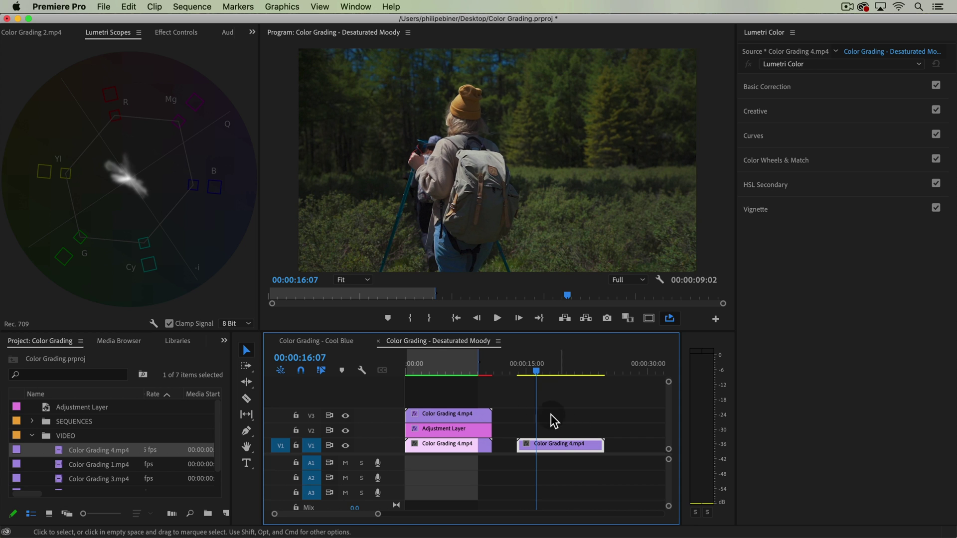
left_click_drag(74, 412, 604, 430)
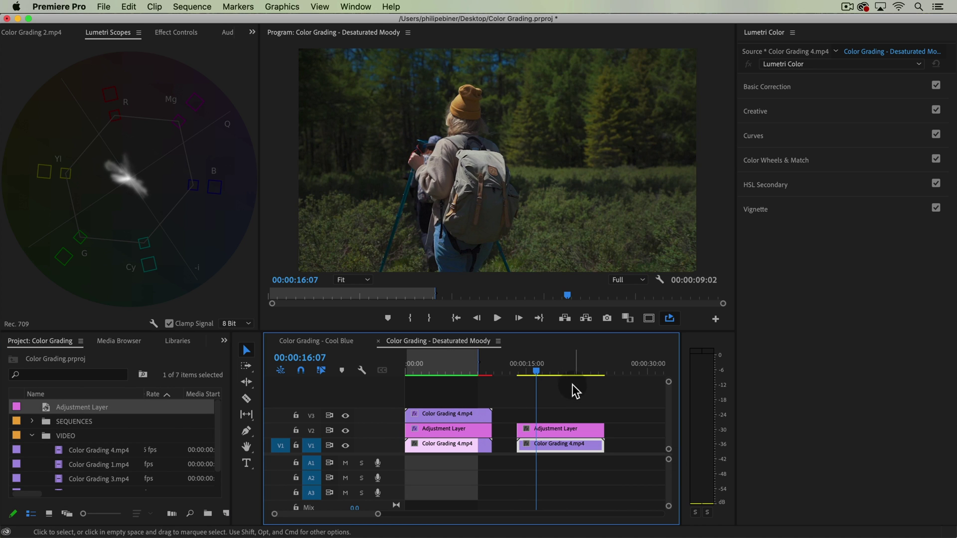
left_click(555, 371)
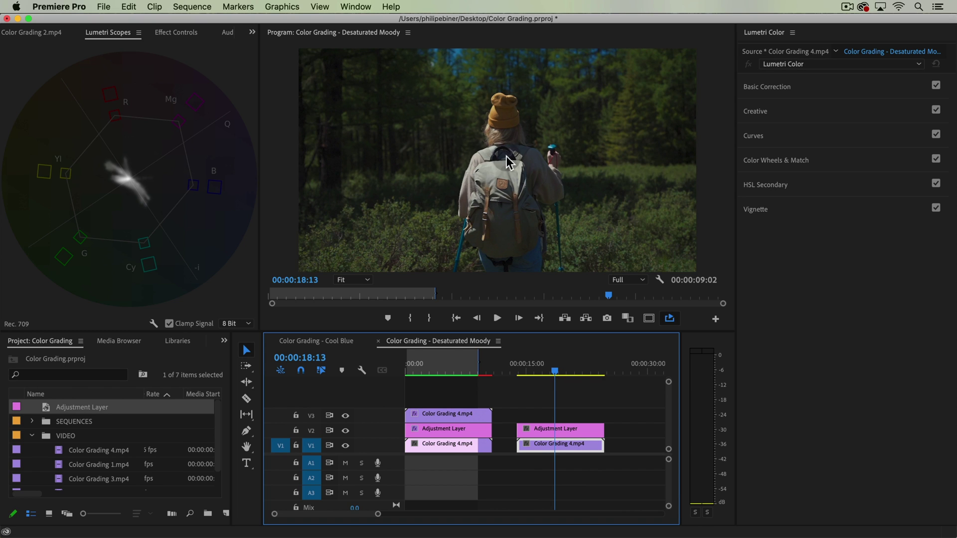
Expand Lumetri Curves and add control points on the Hue vs Sat curve, undoing one misplaced point
left_click(802, 139)
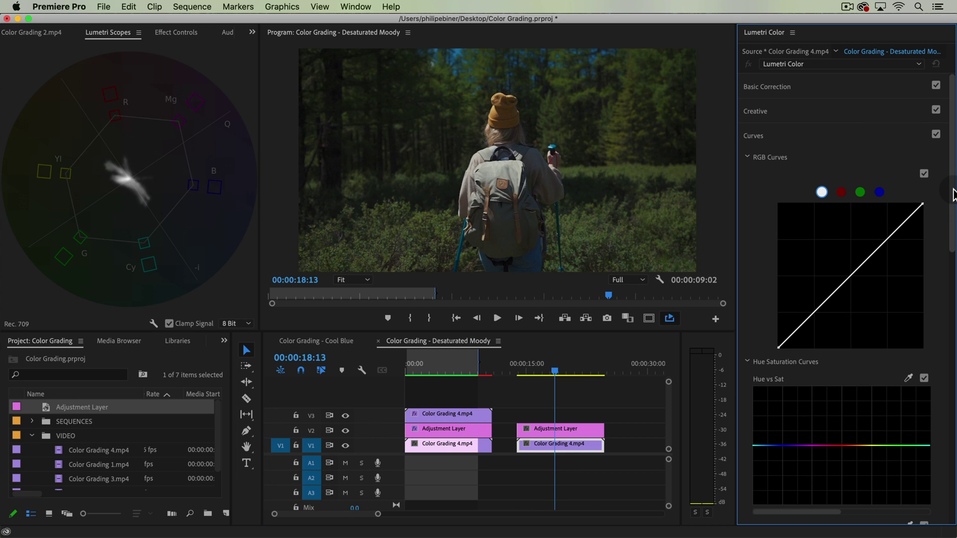
left_click_drag(954, 198, 952, 259)
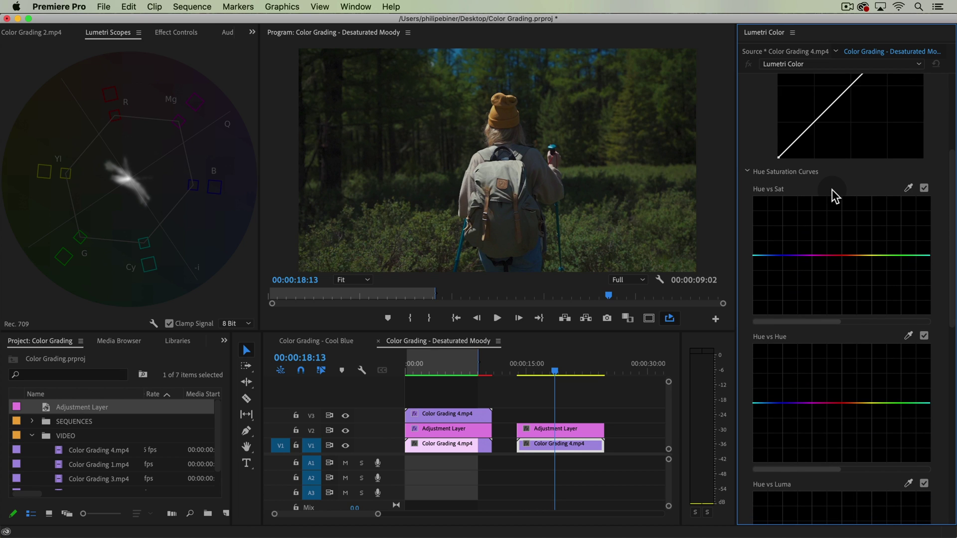
left_click(818, 255)
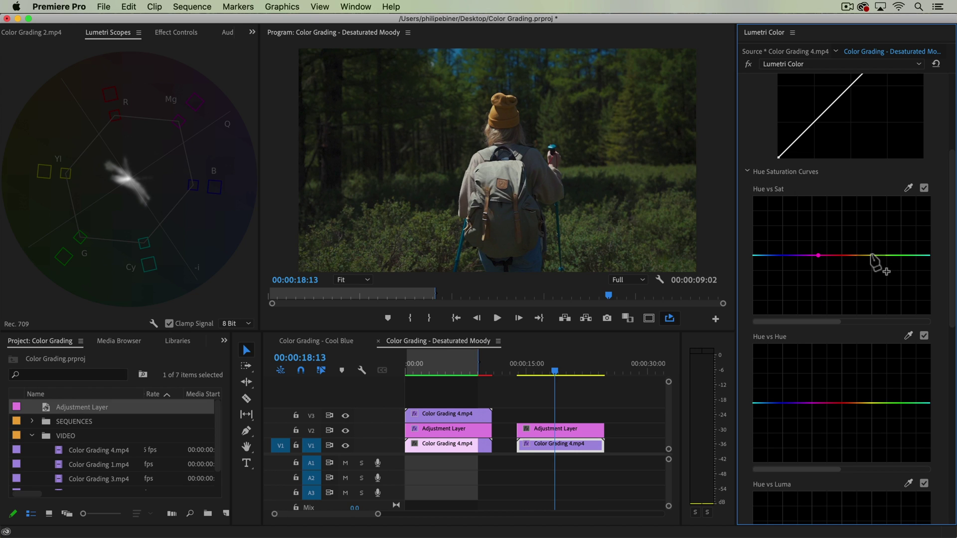
key("super+z")
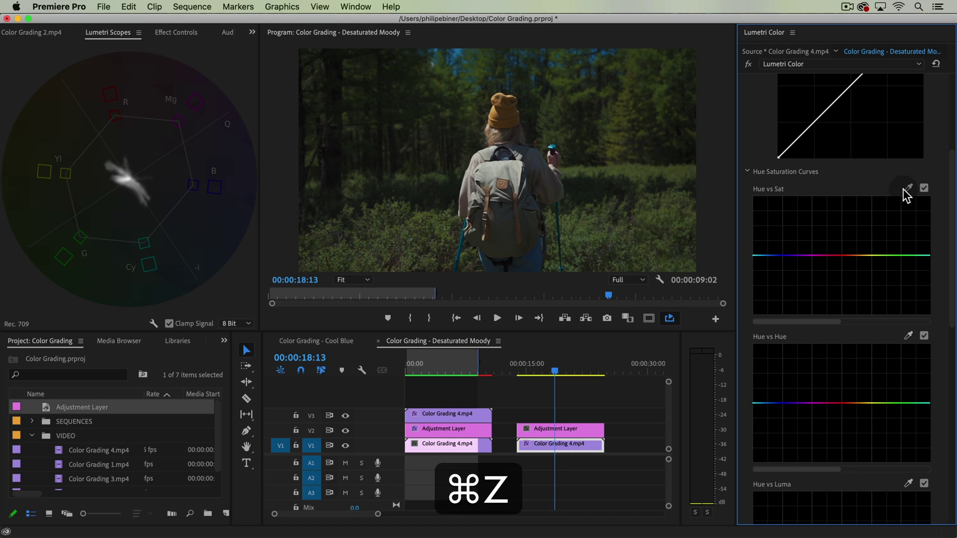
left_click(909, 188)
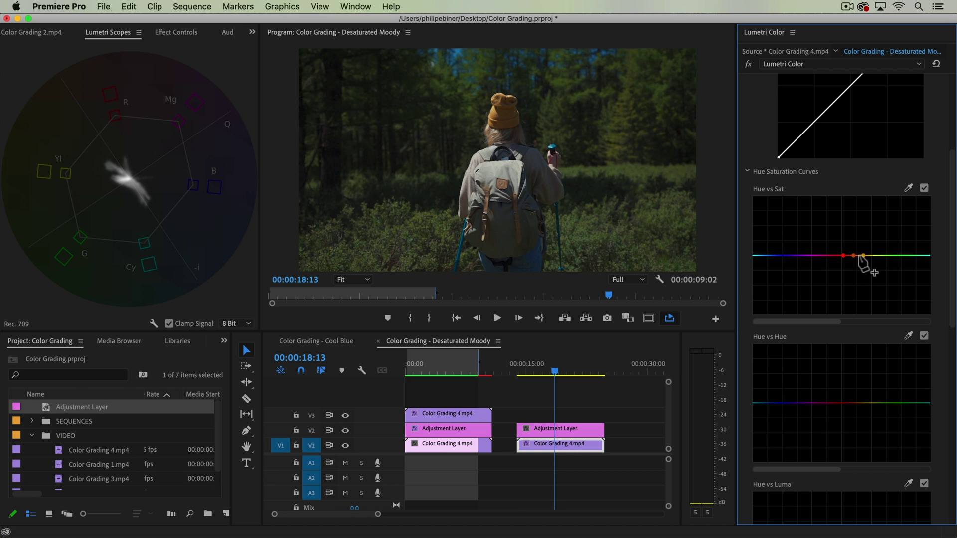
Redo the Hue vs Sat points, pulling blue/purple and yellow/green saturation down
key("super+z")
left_click(862, 256)
left_click_drag(807, 256, 800, 313)
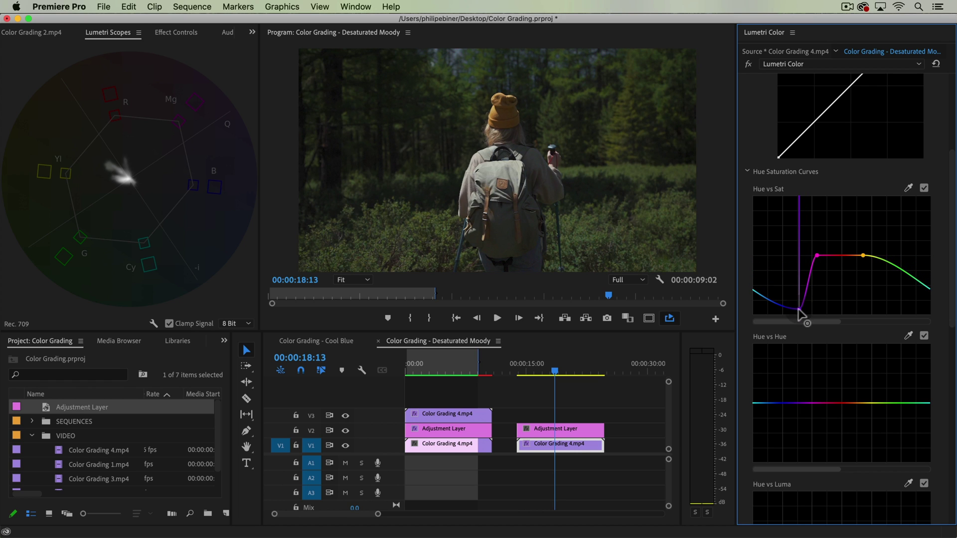
left_click(873, 256)
left_click_drag(871, 265, 873, 305)
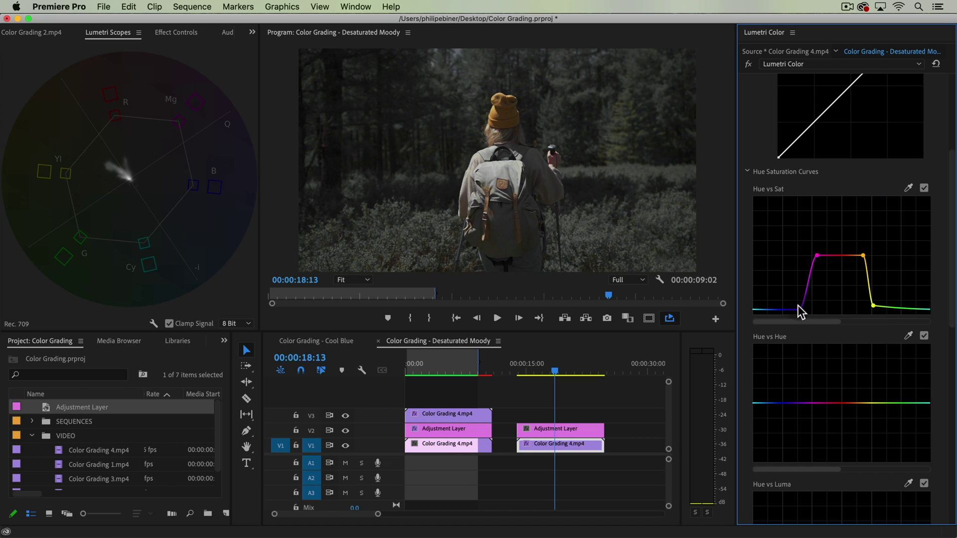
Fine-tune the low blue and yellow points, and toggle the curve off and on to compare
left_click_drag(799, 310, 800, 300)
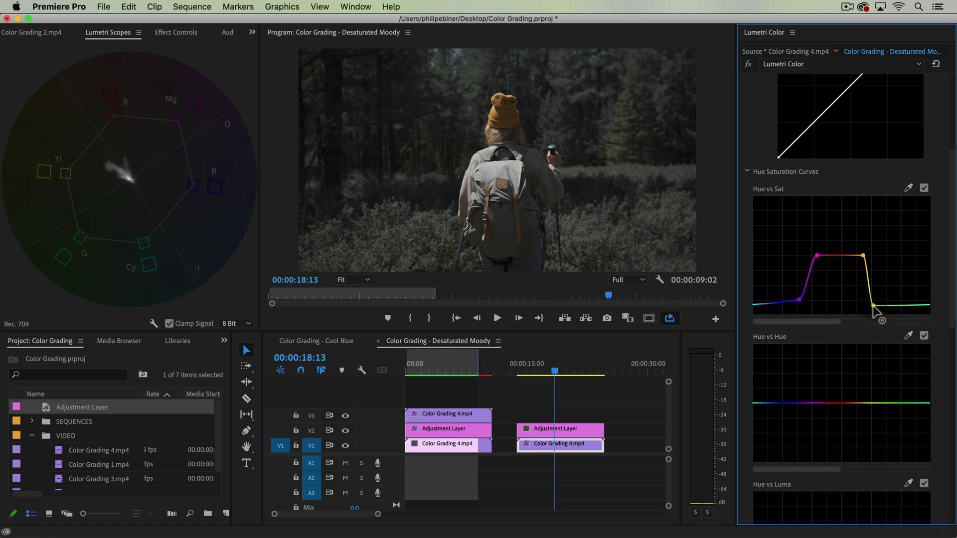
left_click_drag(874, 305, 875, 298)
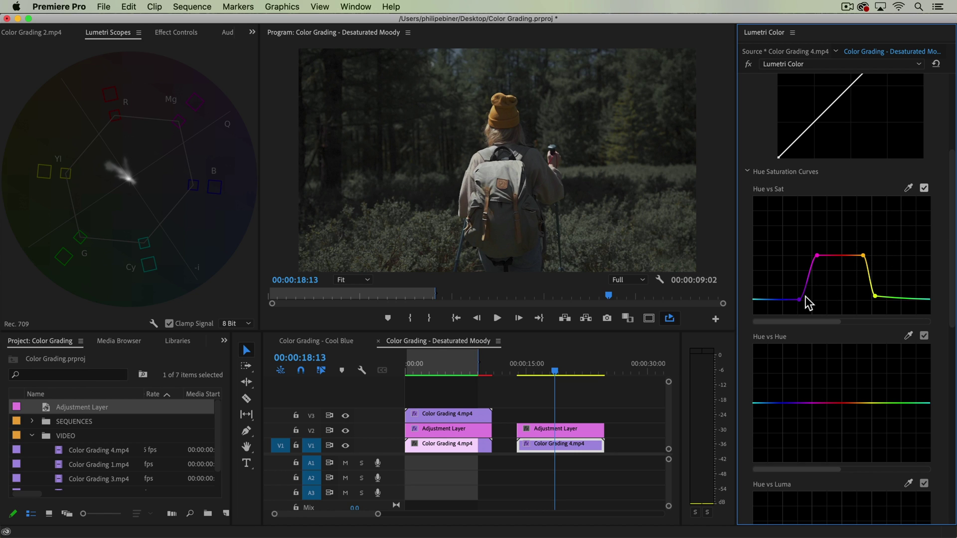
left_click_drag(799, 299, 800, 300)
left_click(924, 188)
left_click(925, 188)
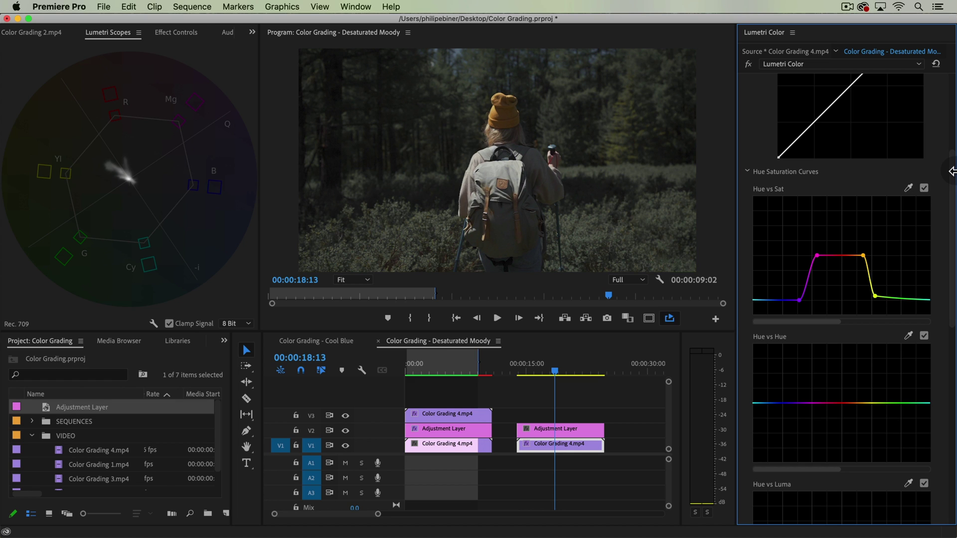
Add two points to the RGB master curve and shape them into a contrast S-curve
scroll(937, 165, "up", 5)
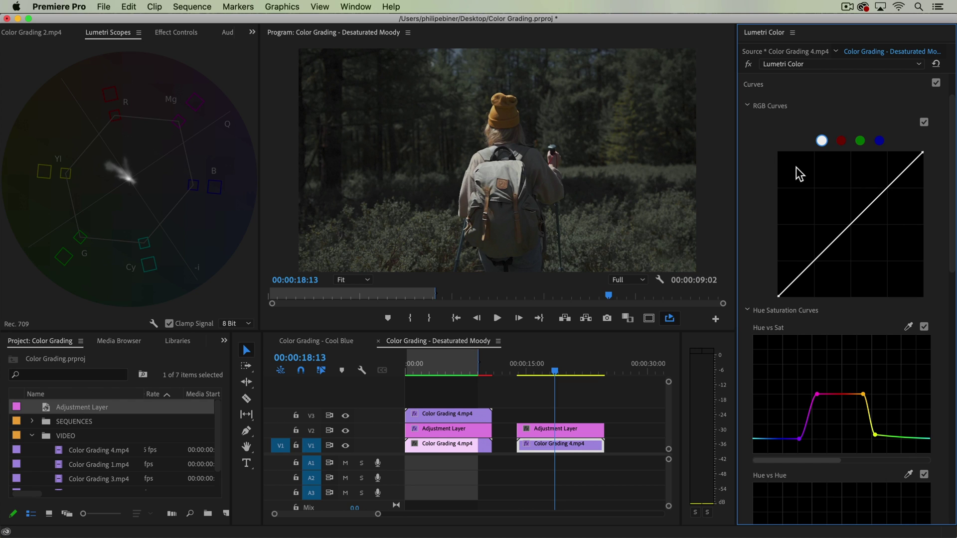
left_click(881, 194)
left_click_drag(811, 266, 812, 269)
mouse_move(882, 195)
left_mouse_down()
mouse_move(875, 205)
mouse_move(872, 196)
left_mouse_up()
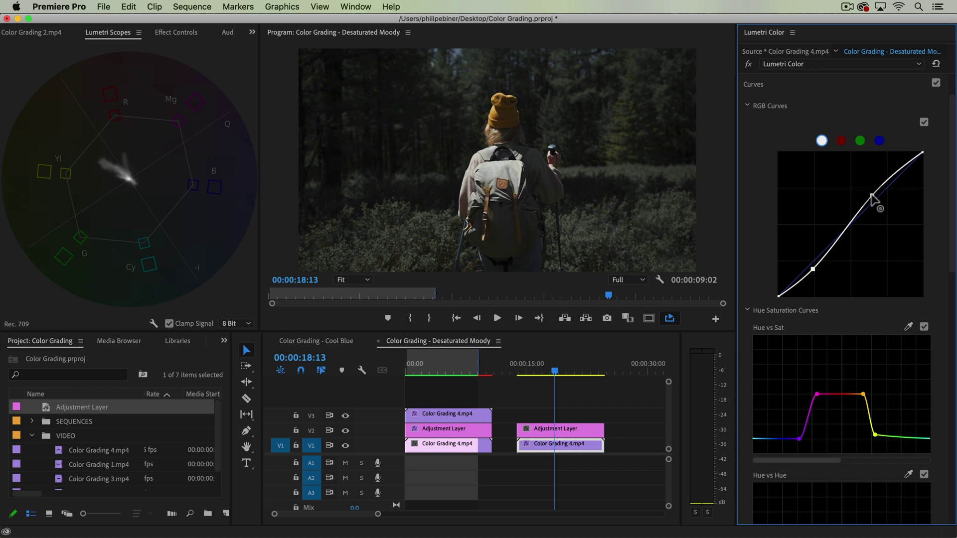
left_click_drag(812, 268, 813, 270)
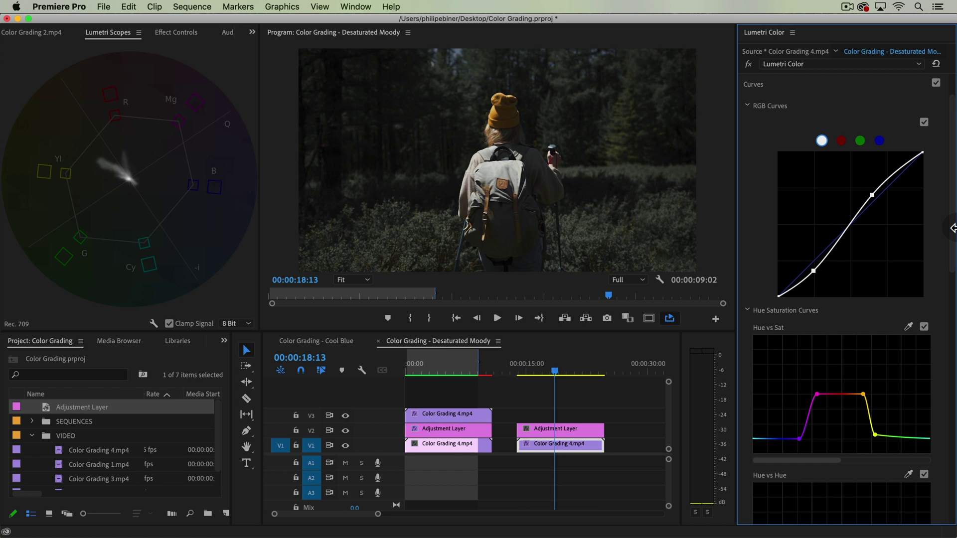
left_click_drag(953, 227, 954, 209)
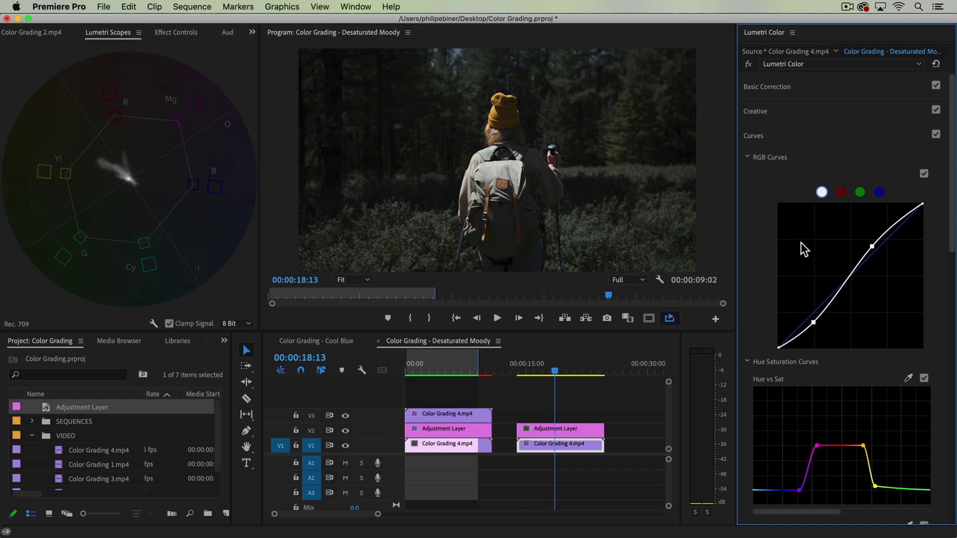
Lift the RGB curve's black point and set Creative Faded Film to 35.7
left_click_drag(778, 348, 772, 341)
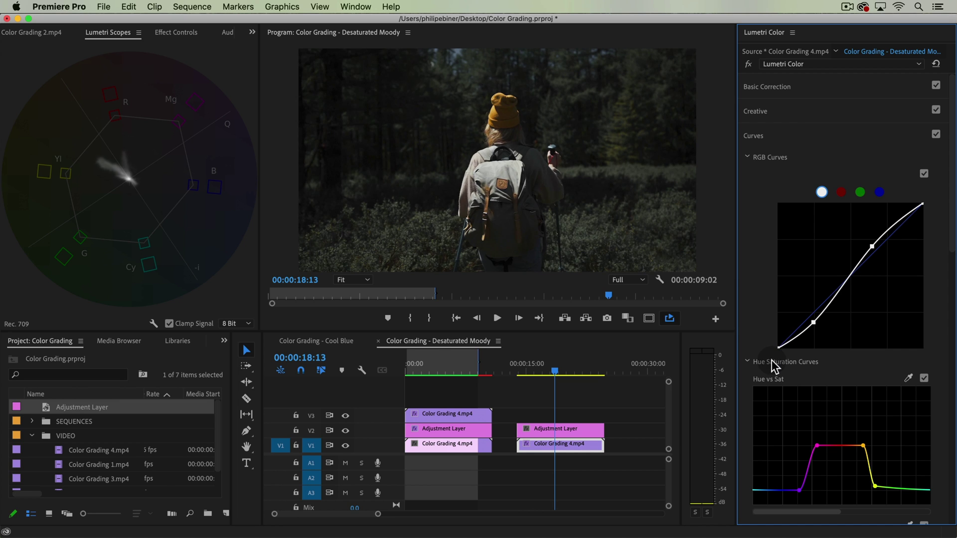
left_click(771, 114)
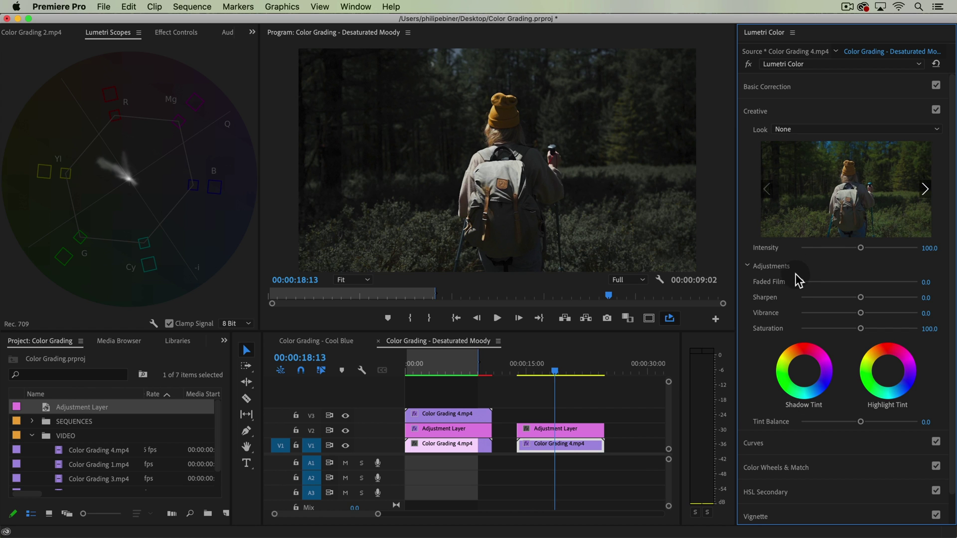
left_click_drag(801, 282, 821, 286)
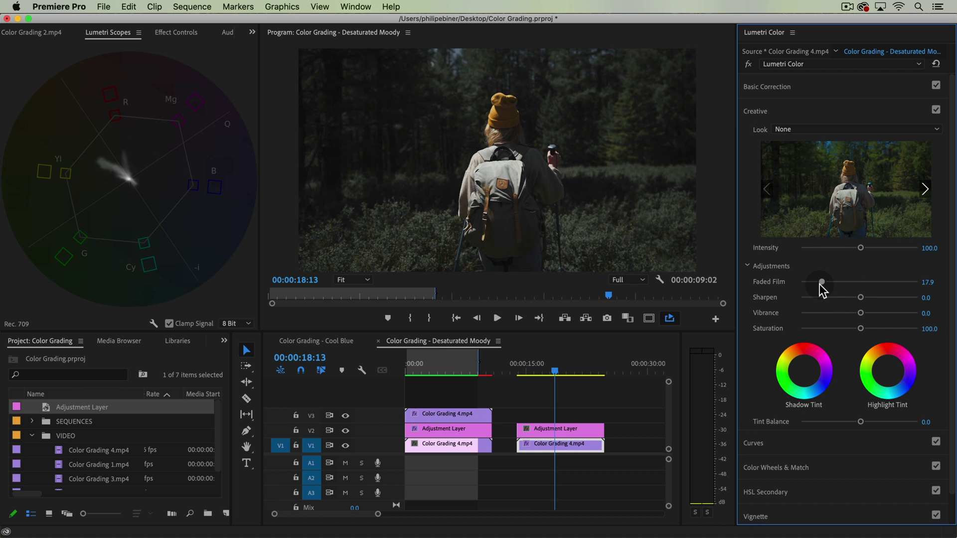
left_click(778, 111)
In Basic Correction, keep Blacks at 0.0 and lower Saturation to 73.5
left_click(785, 94)
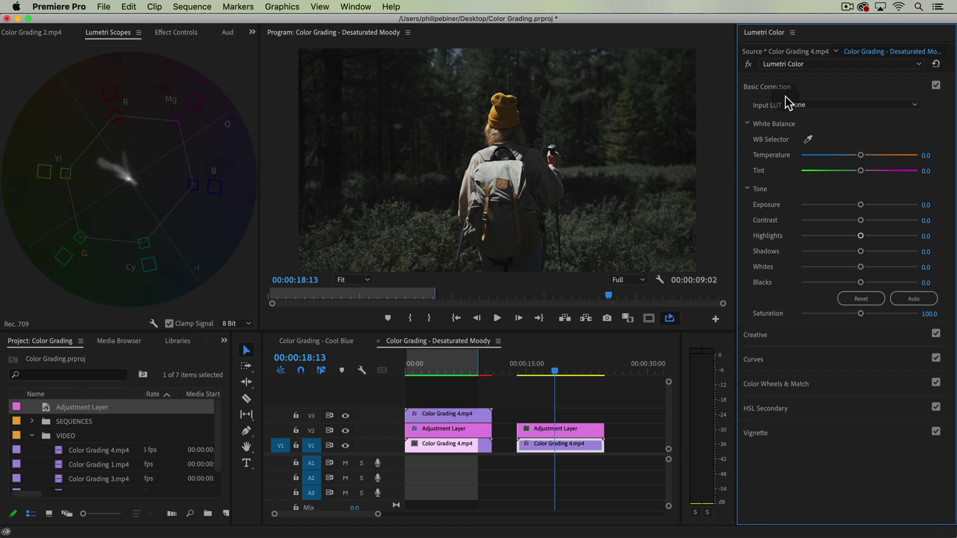
left_click_drag(857, 281, 890, 283)
double_click(871, 283)
left_click_drag(858, 313, 845, 315)
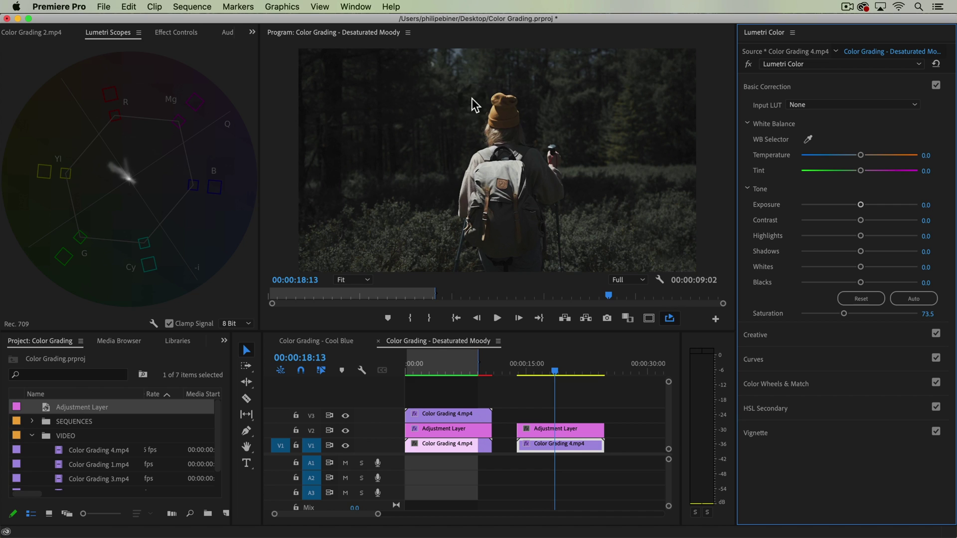
Sample the hiker's orange hat with the Hue vs Sat eyedropper and raise its saturation
left_click(821, 81)
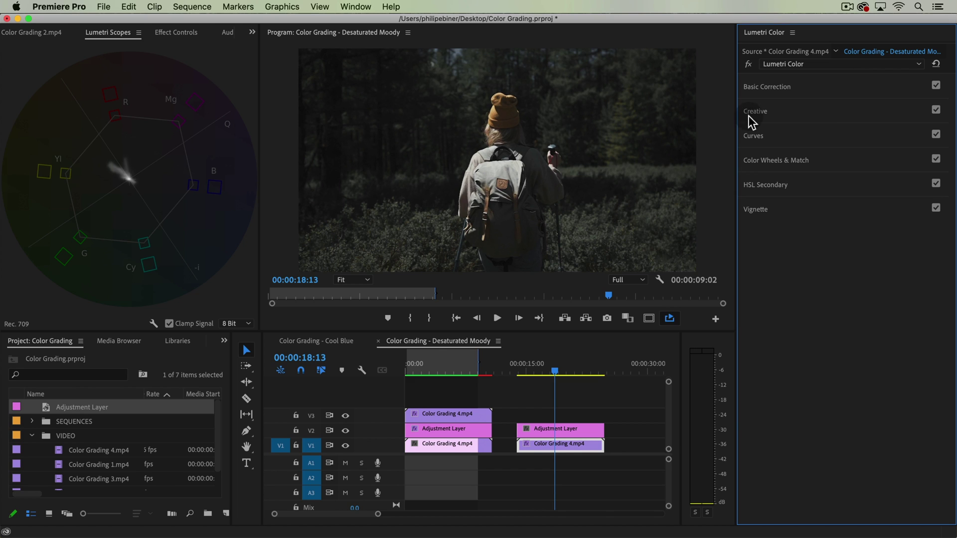
left_click(789, 140)
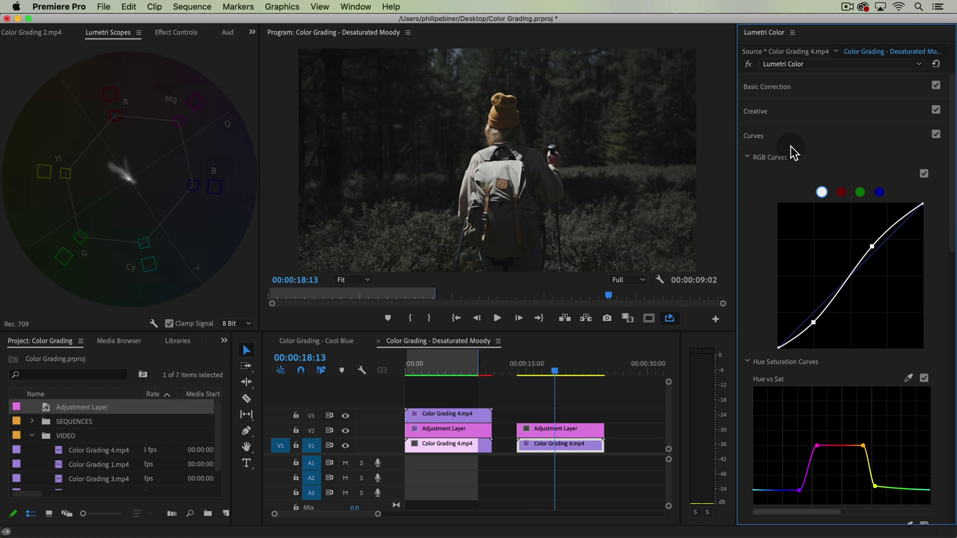
scroll(927, 224, "down", 5)
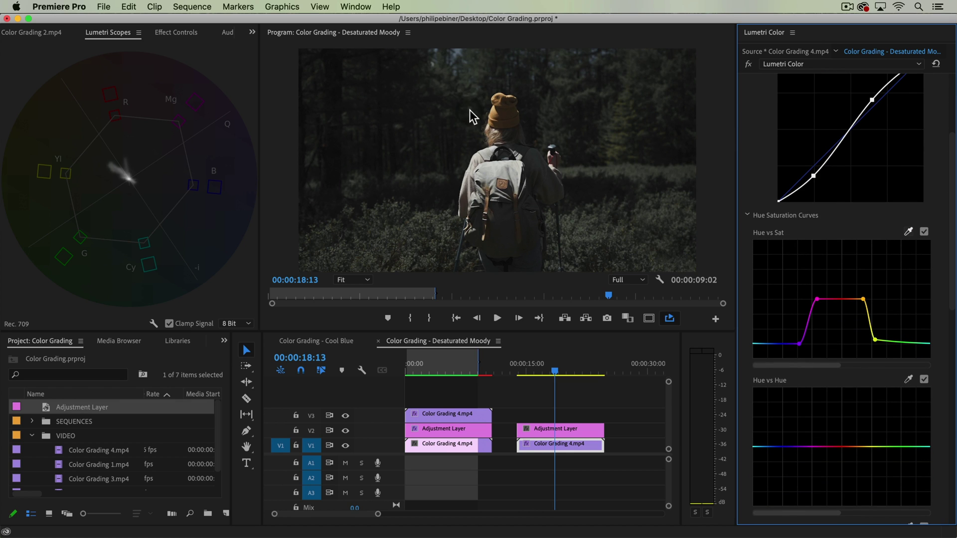
left_click(489, 114)
left_click_drag(854, 299, 850, 290)
Reshape the orange band of the Hue vs Sat curve, undoing the last point move
scroll(939, 298, "down", 5)
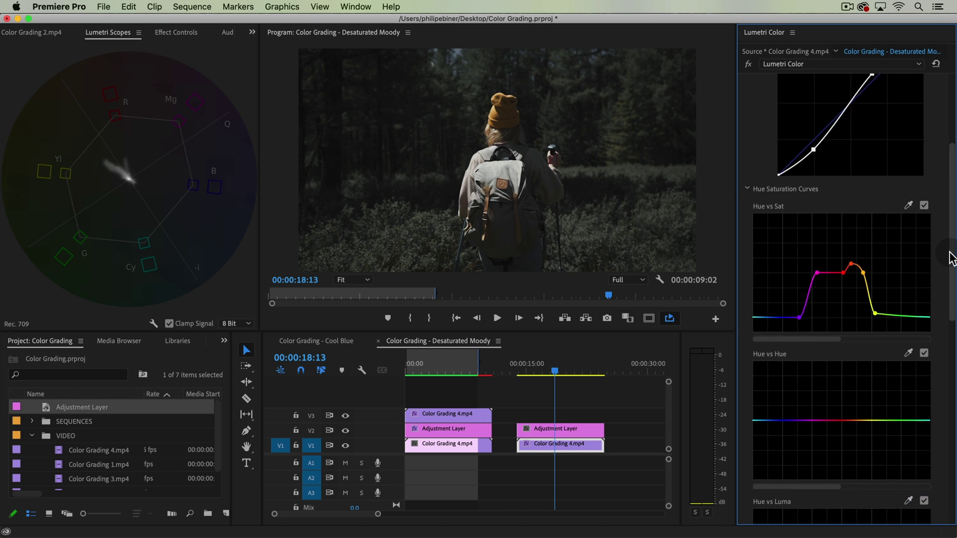
scroll(940, 298, "down", 10)
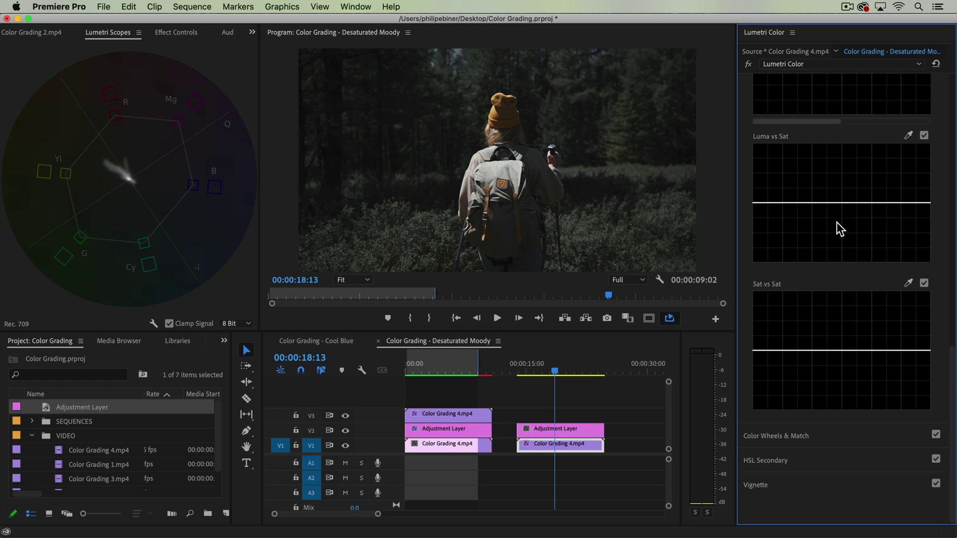
left_click_drag(952, 387, 950, 214)
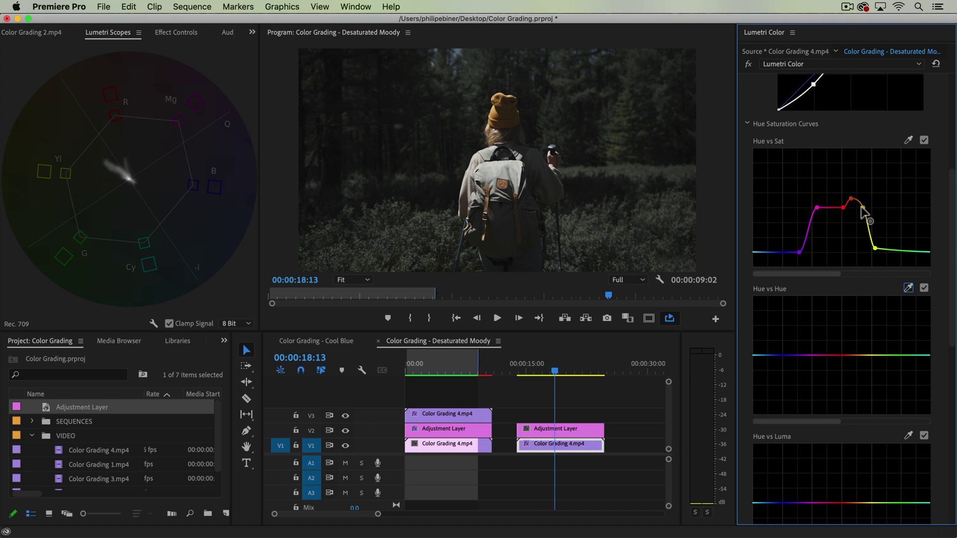
left_click_drag(863, 210, 854, 208)
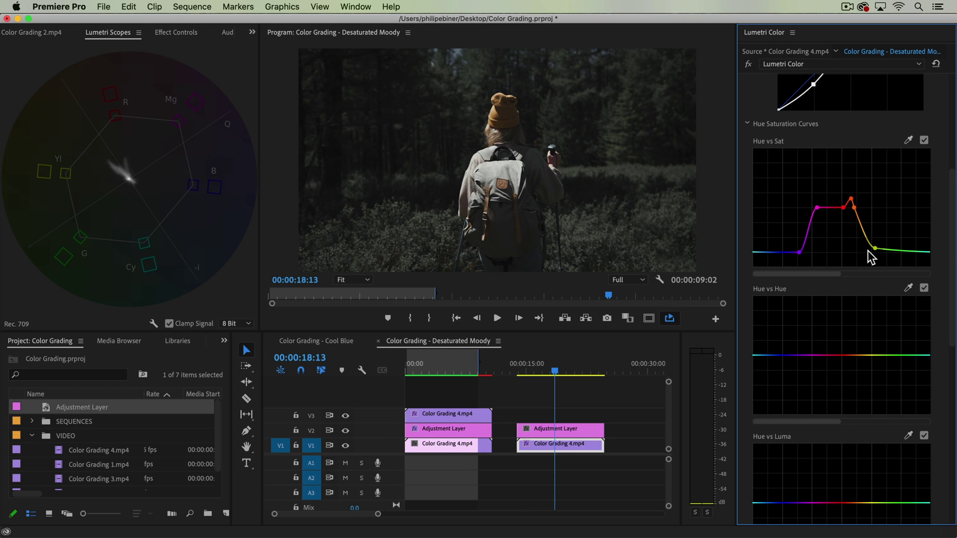
left_click_drag(875, 249, 854, 248)
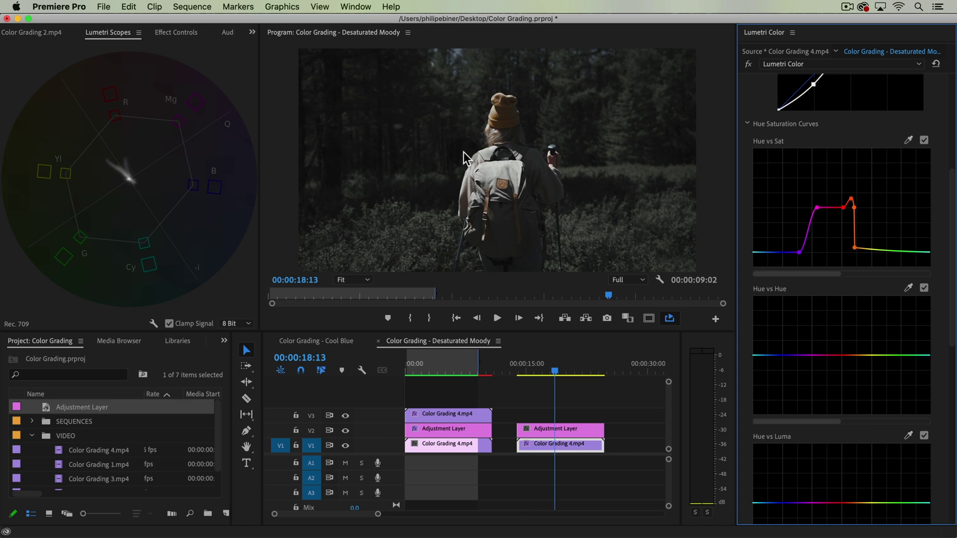
key("super+z")
key("super+z")
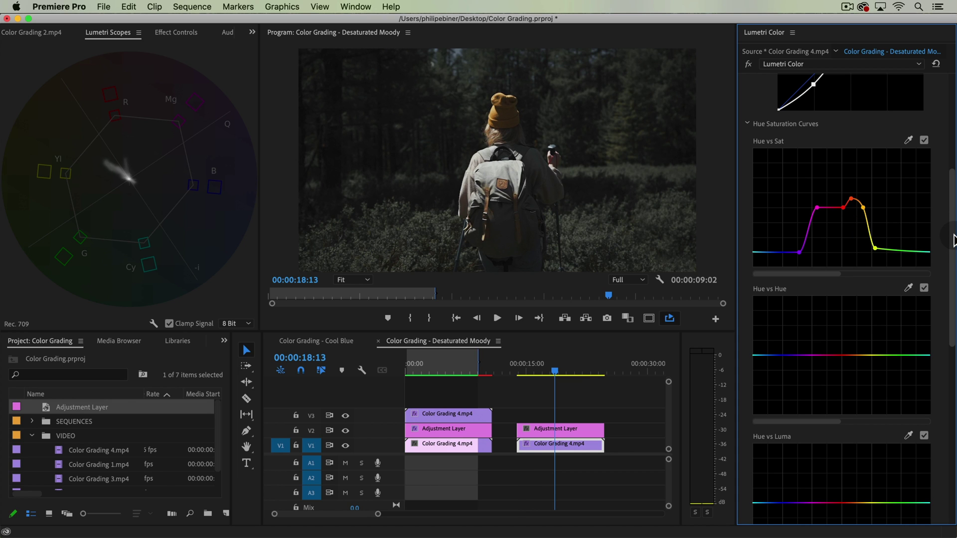
scroll(934, 349, "down", 10)
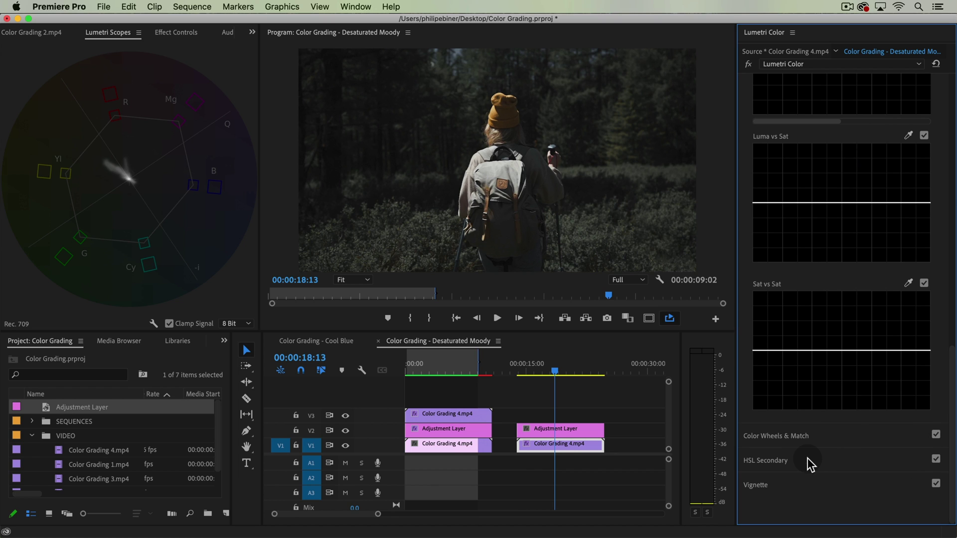
Key a colour from the forest shot in HSL Secondary with Blur 6.4 and a wider hue range, checked in Color/Gray view
left_click(807, 458)
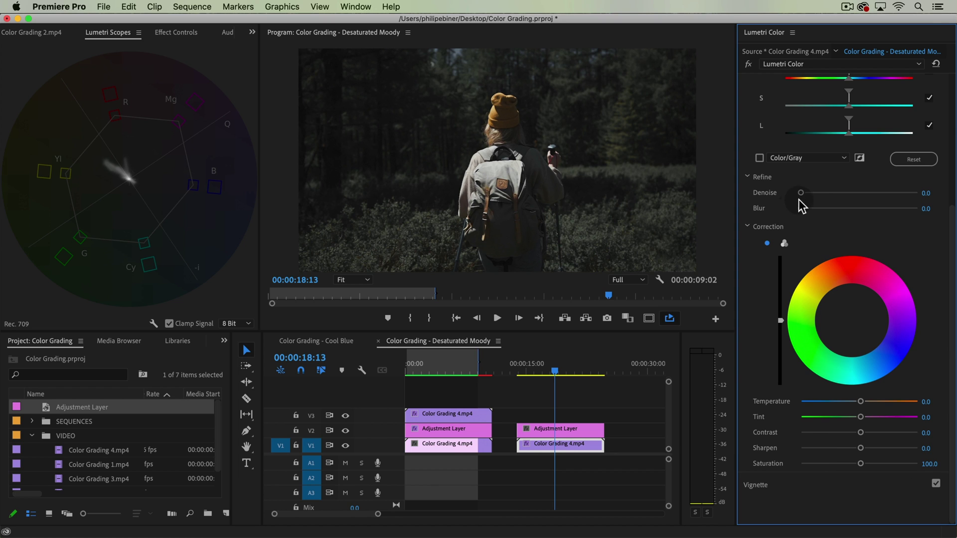
left_click_drag(953, 209, 953, 158)
left_click(808, 133)
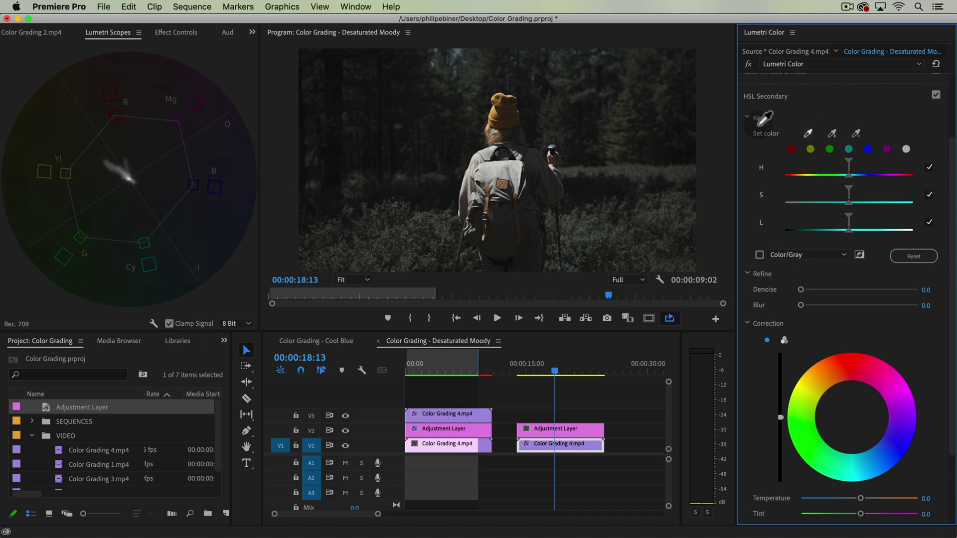
left_click(617, 121)
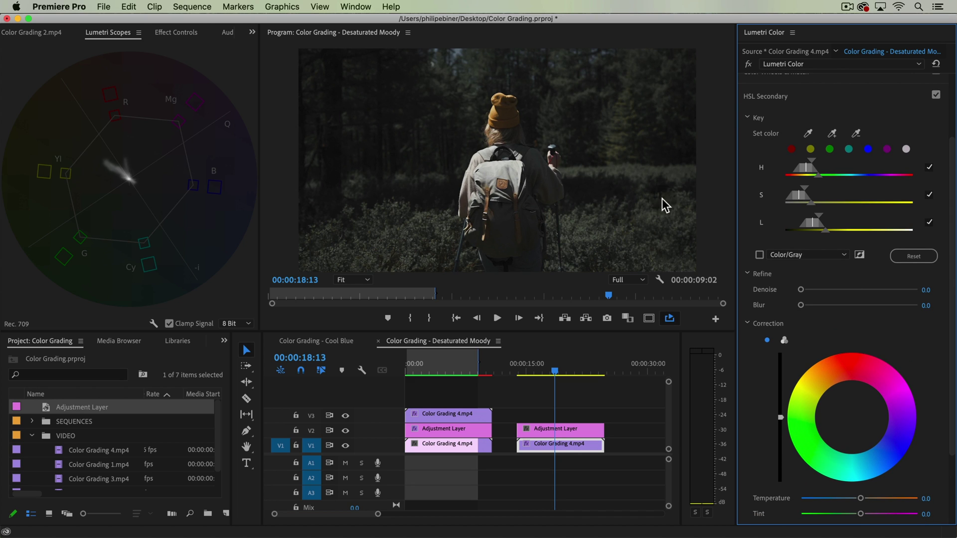
left_click(760, 255)
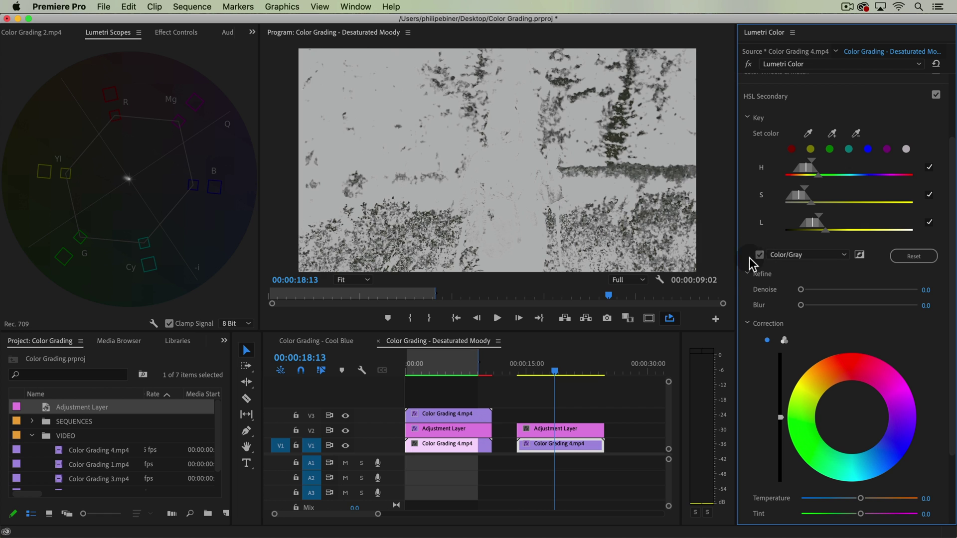
left_click_drag(803, 305, 824, 311)
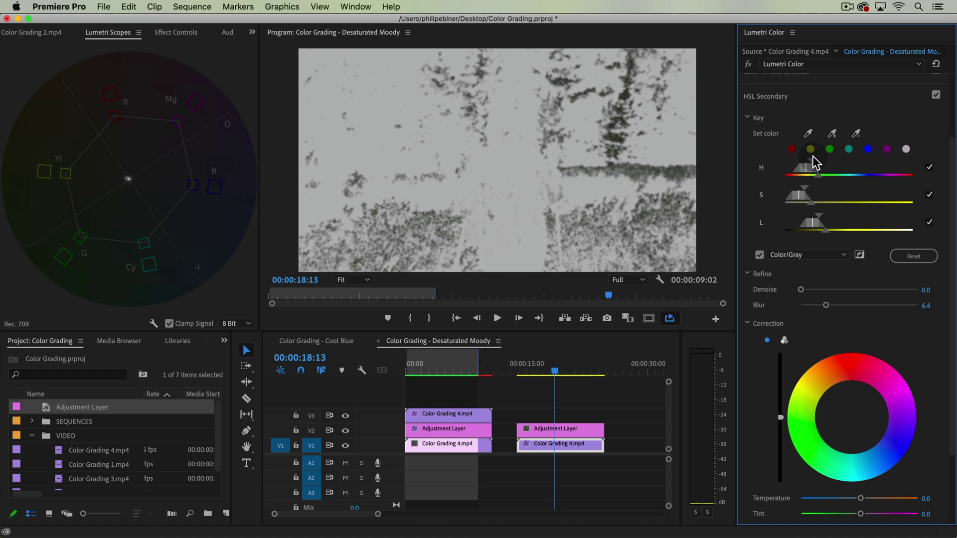
left_click_drag(812, 160, 817, 220)
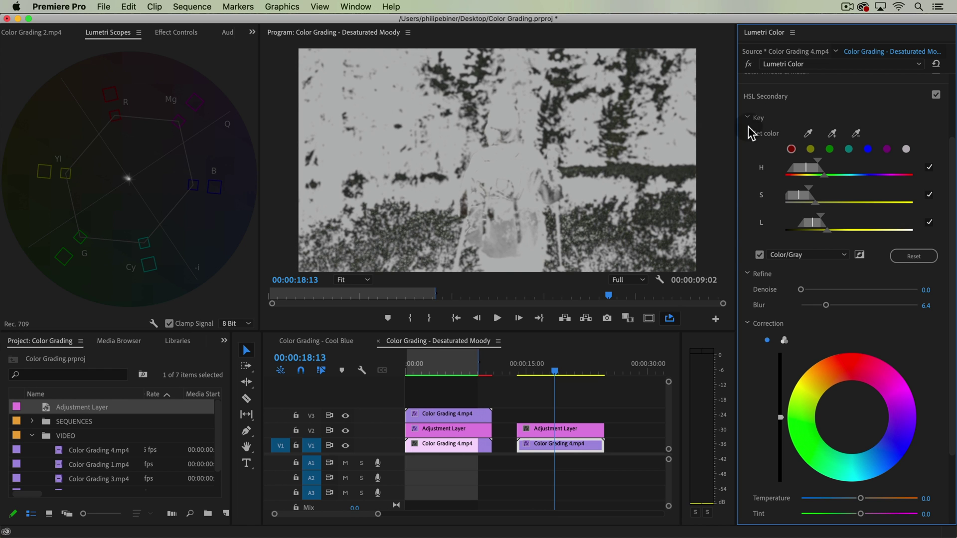
left_click(759, 255)
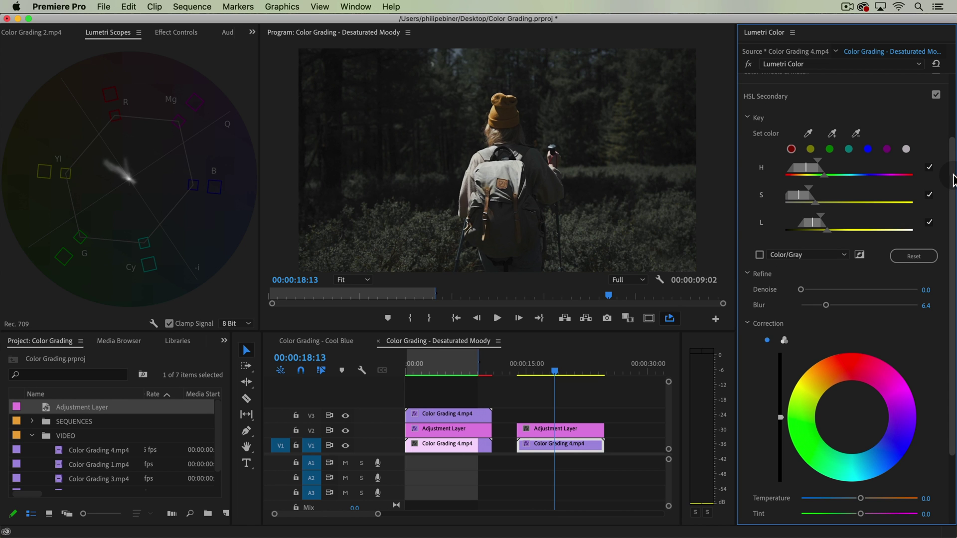
Lower the HSL Secondary correction saturation to 66.3
scroll(953, 199, "down", 2)
scroll(953, 200, "down", 5)
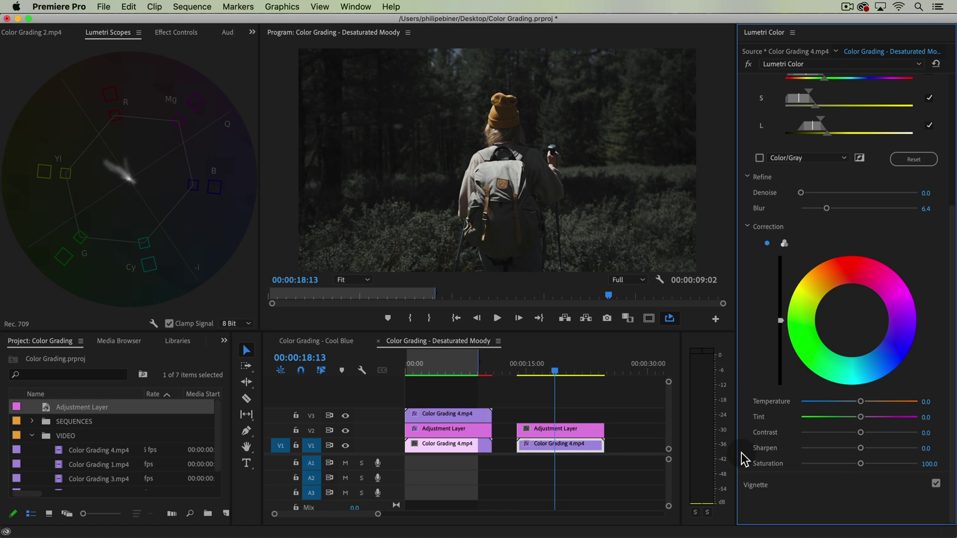
left_click_drag(859, 464, 820, 465)
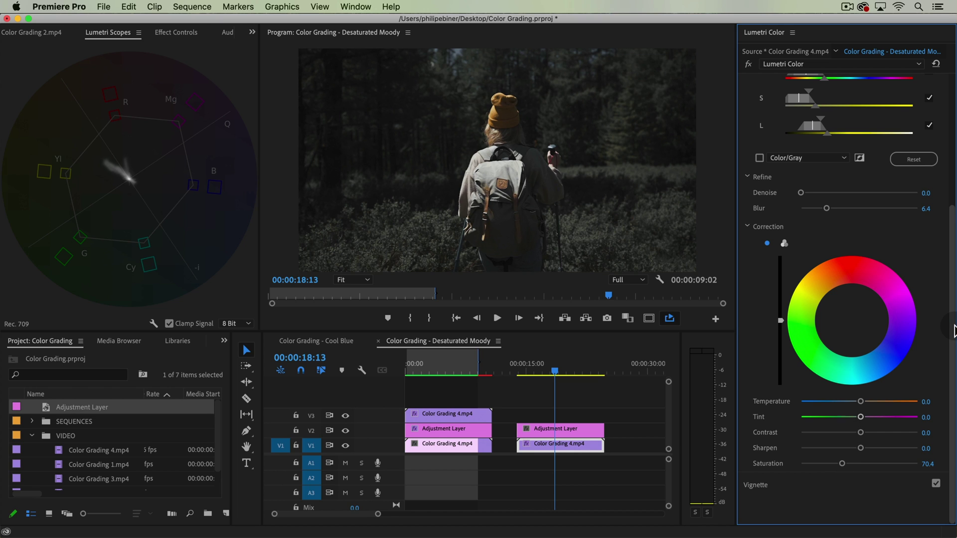
Re-expand Curves in Lumetri Color and bring the HSL Secondary settings back into view
left_click_drag(952, 319, 936, 74)
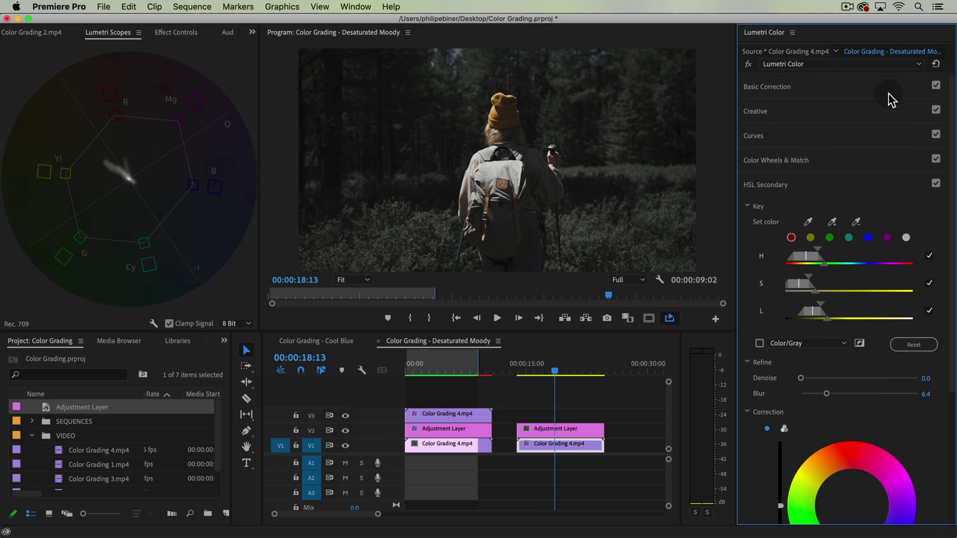
left_click(779, 135)
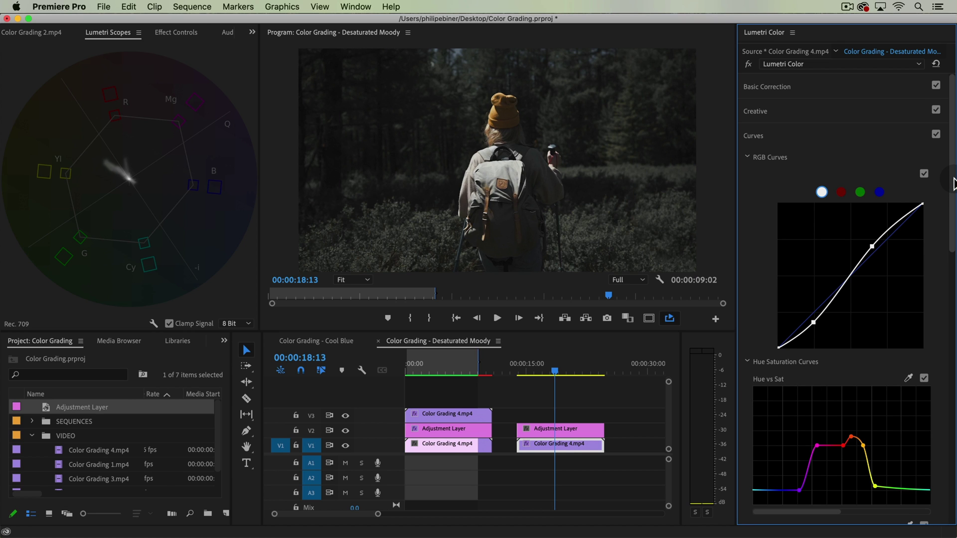
scroll(954, 184, "down", 1)
left_click_drag(953, 189, 943, 498)
left_click(796, 462)
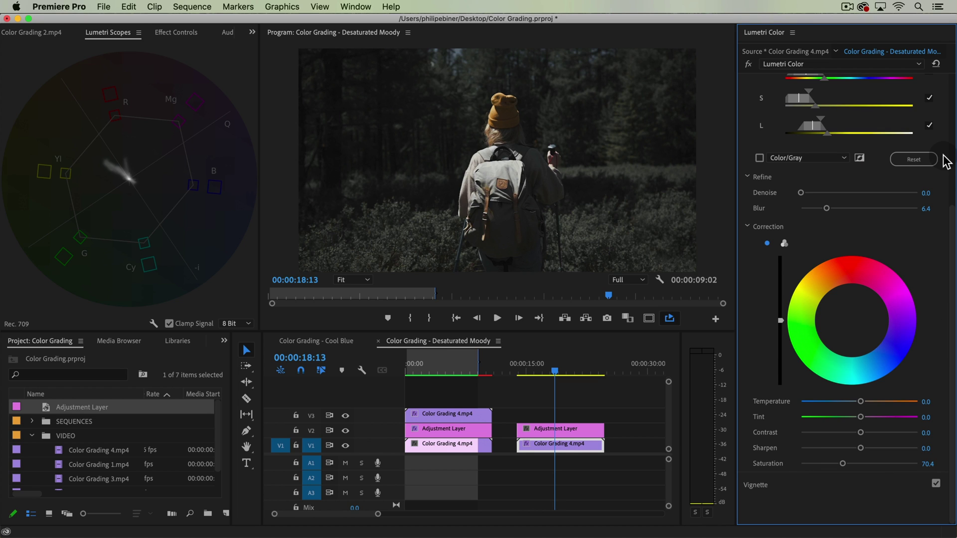
scroll(951, 216, "up", 1)
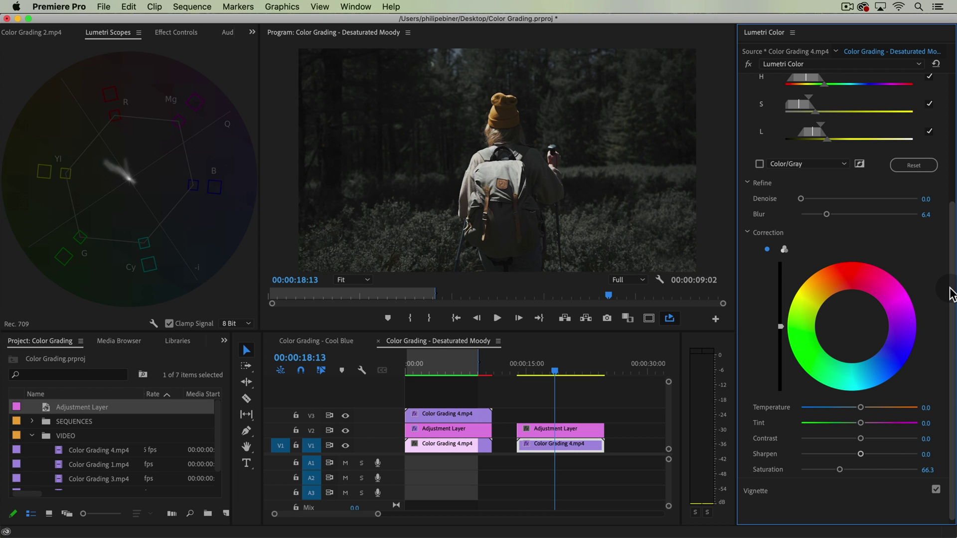
Toggle the adjustment layer track to compare, then show Effect Controls for the second Color Grading 4.mp4 clip
left_click(345, 432)
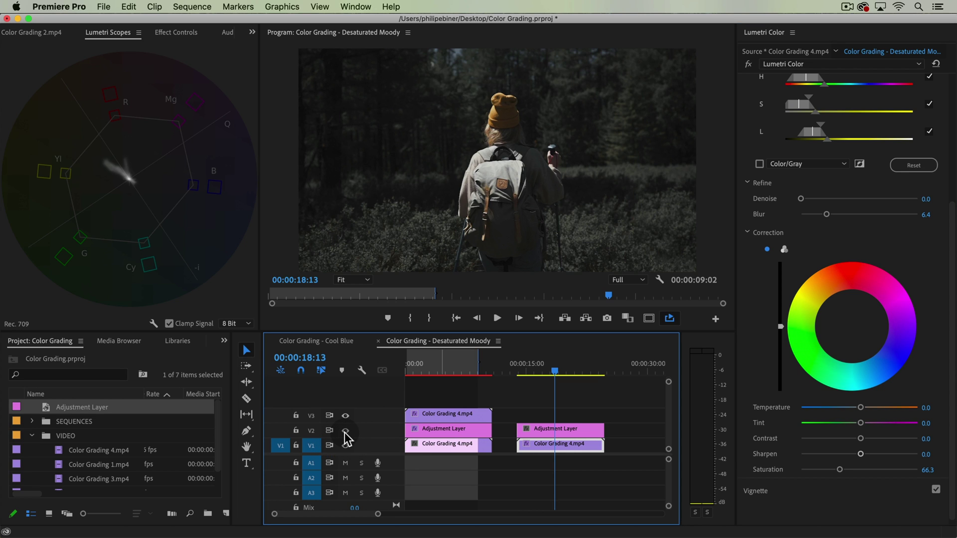
left_click(575, 417)
left_click(345, 431)
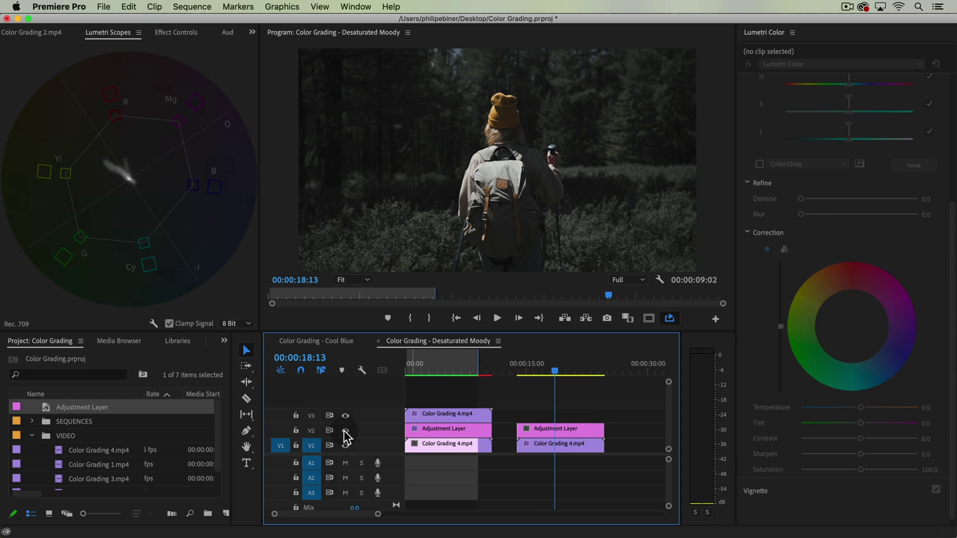
left_click(344, 432)
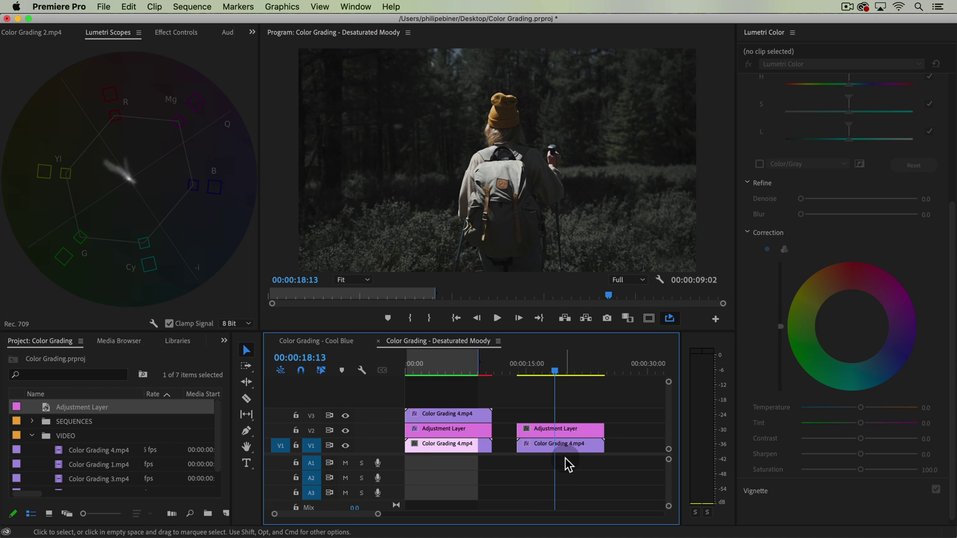
left_click(568, 444)
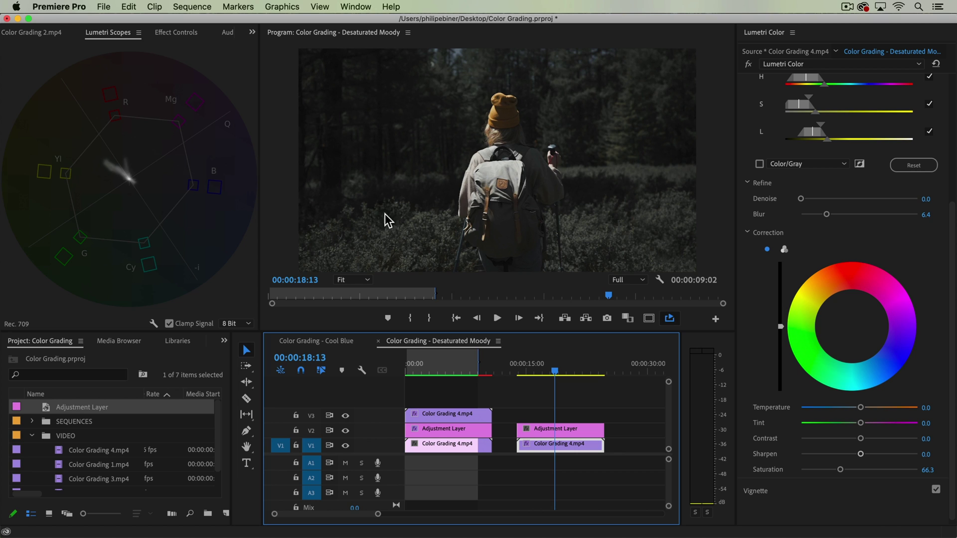
left_click(176, 34)
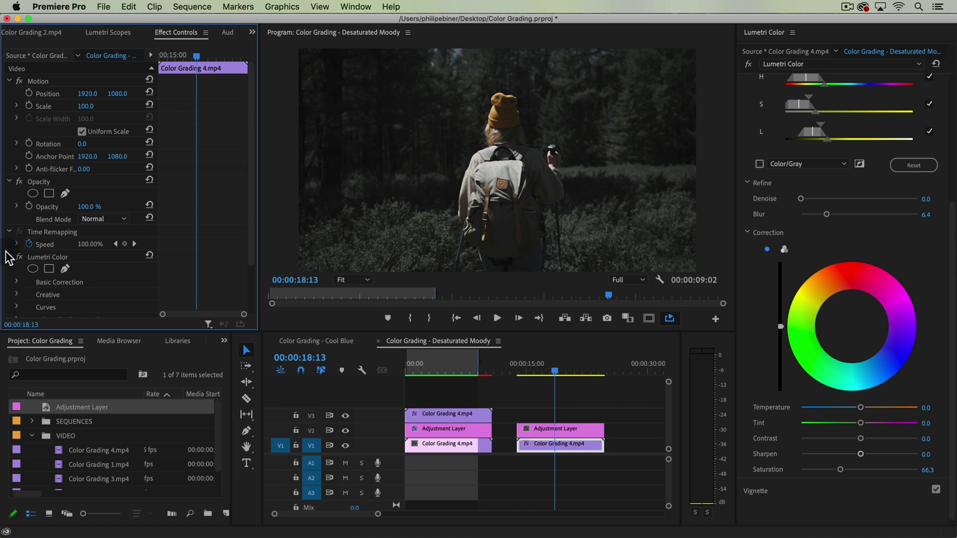
Cut the Lumetri Color effect from Color Grading 4.mp4 and paste it onto the V2 adjustment layer
left_click(56, 259)
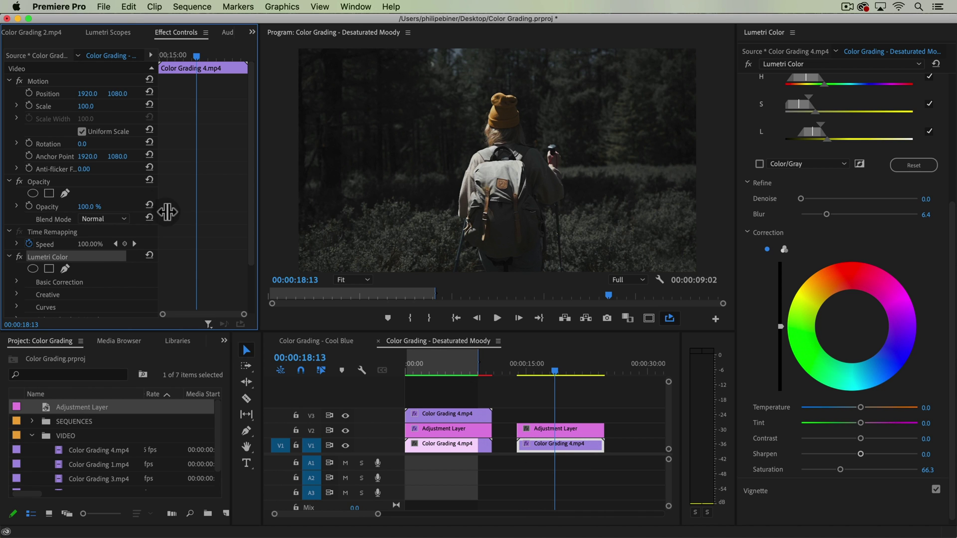
scroll(188, 200, "down", 4)
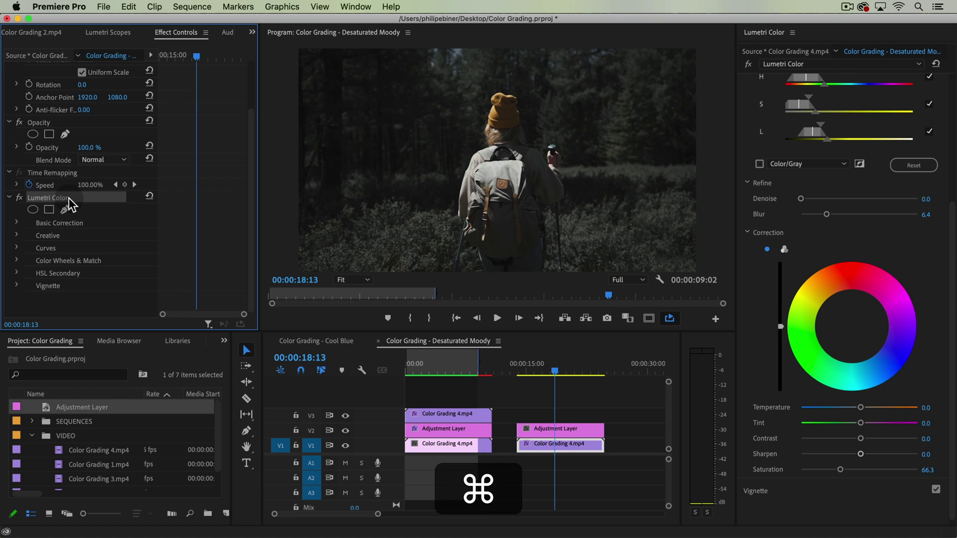
key("super+x")
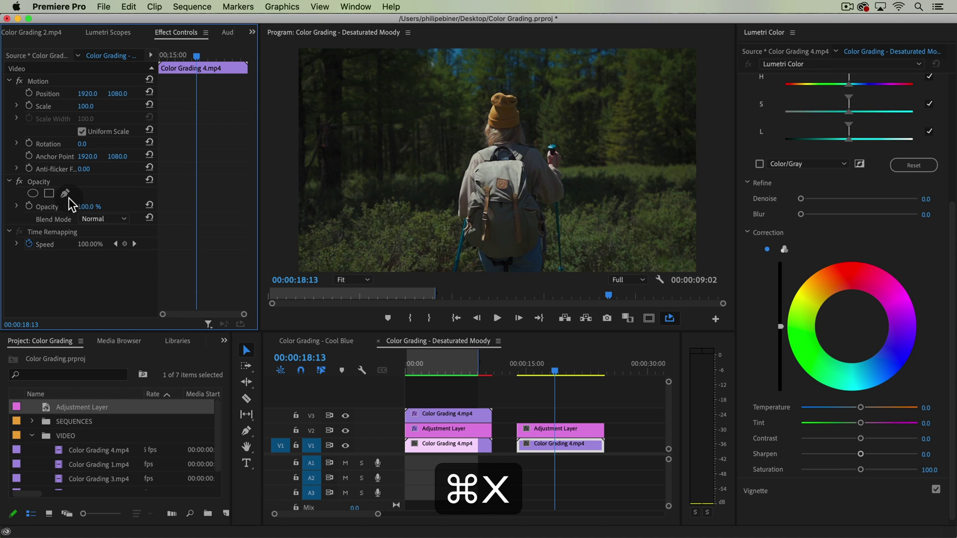
left_click(564, 428)
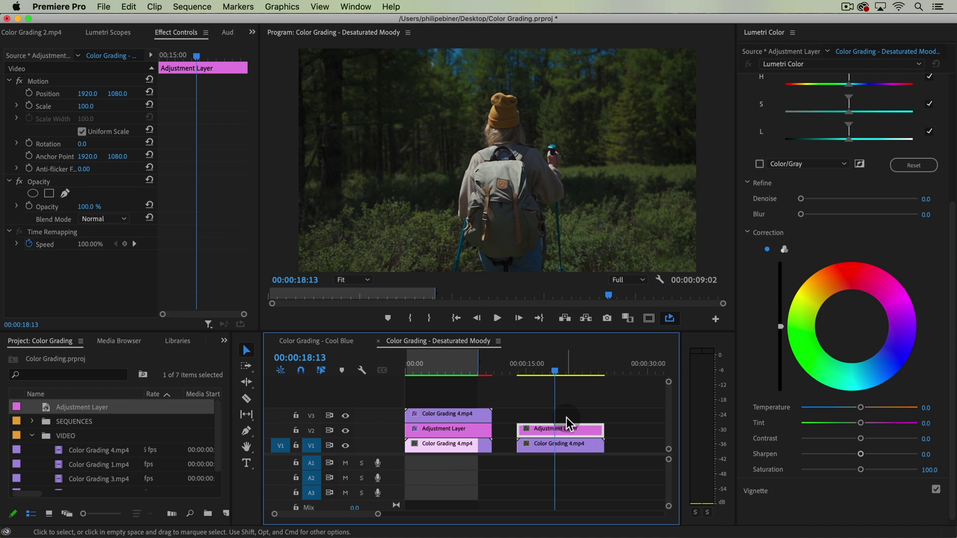
key("super+v")
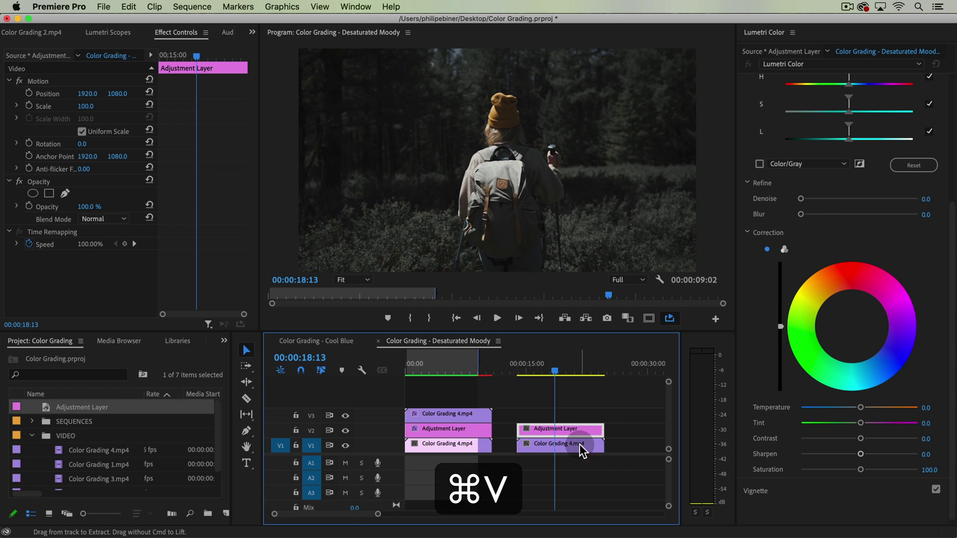
scroll(172, 446, "down", 1)
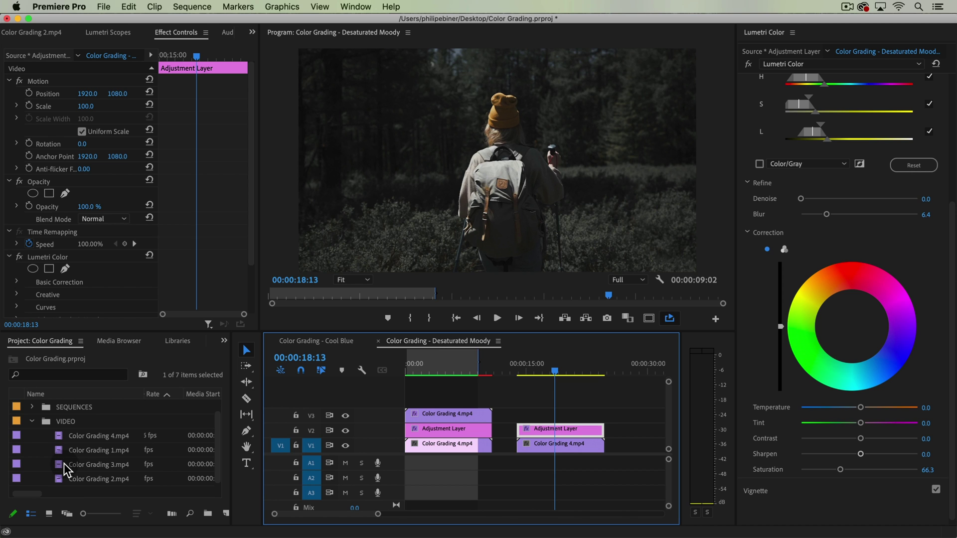
Place Color Grading 3.mp4 on V1 after the existing hiking clips
left_click_drag(68, 465, 623, 451)
left_click(631, 364)
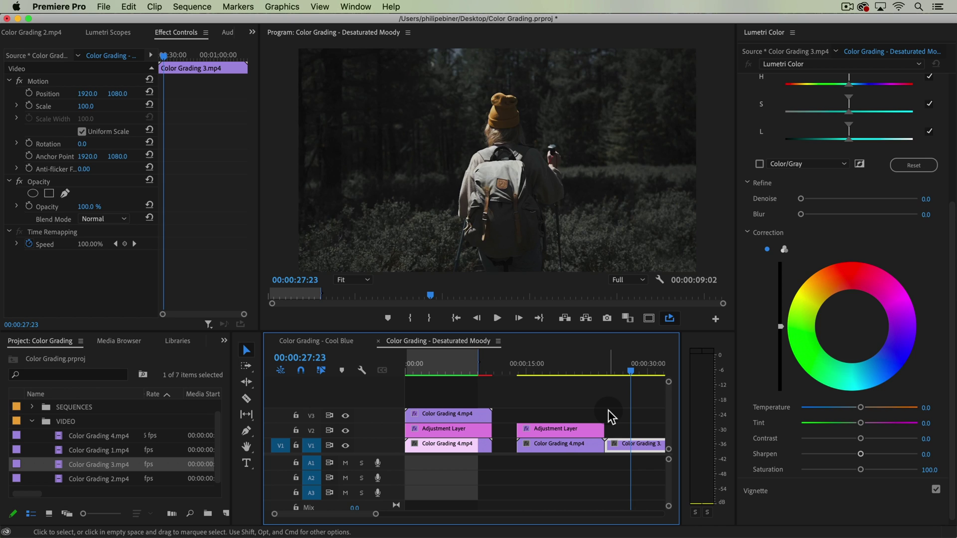
left_click(609, 411)
Stretch the adjustment layer over the motorcycle clip and play back the sequence
key("minus")
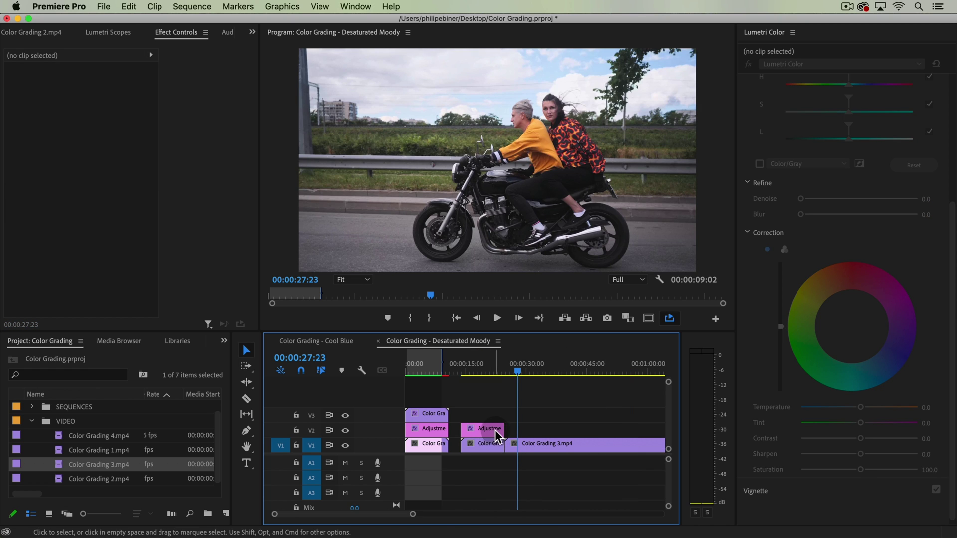
left_click_drag(504, 429, 603, 429)
key("Home")
key("space")
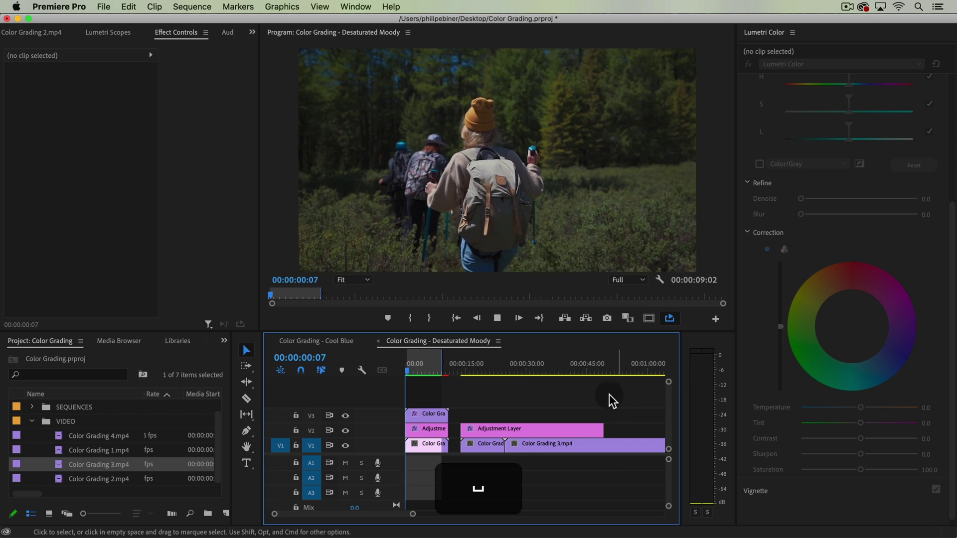
left_click(495, 364)
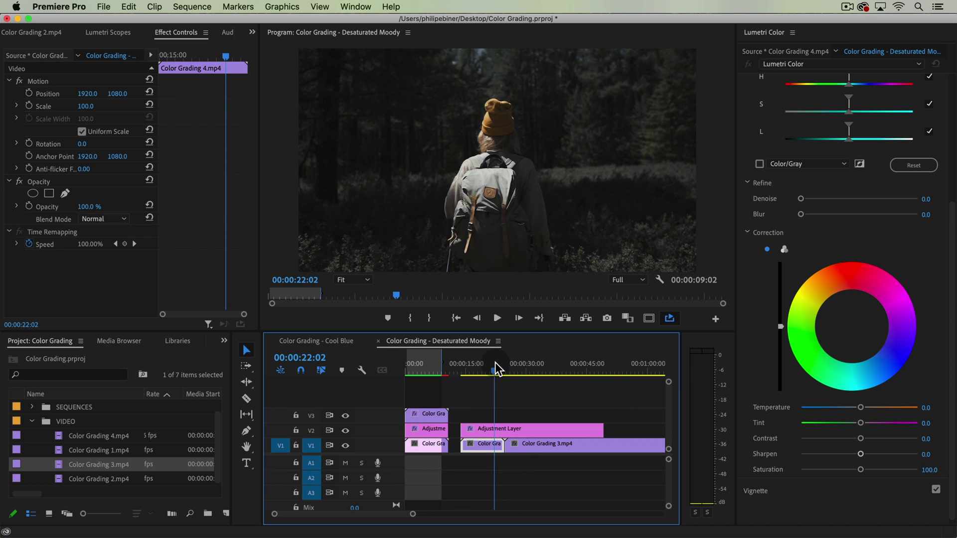
key("space")
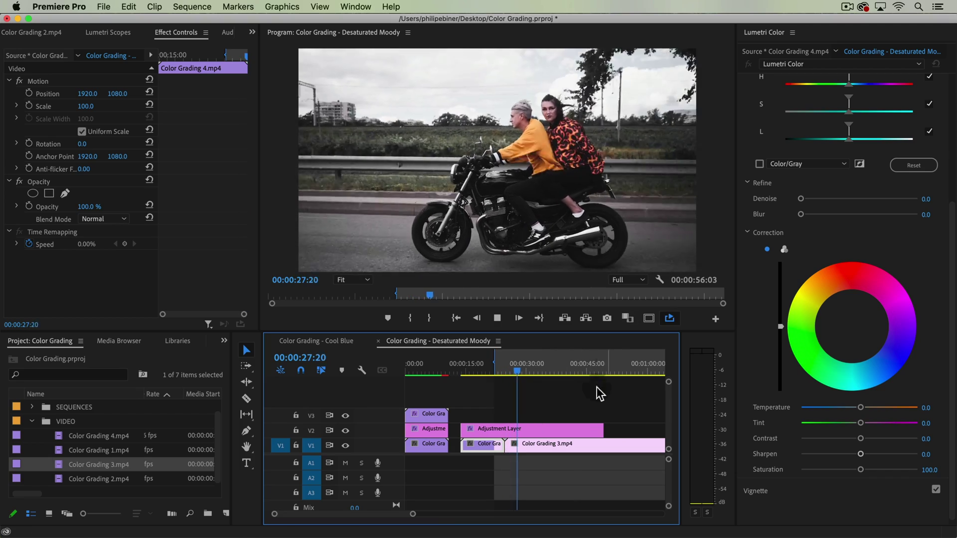
Disable HSL Secondary in the Lumetri Color effect of Color Grading 3.mp4
key("space")
left_click(559, 418)
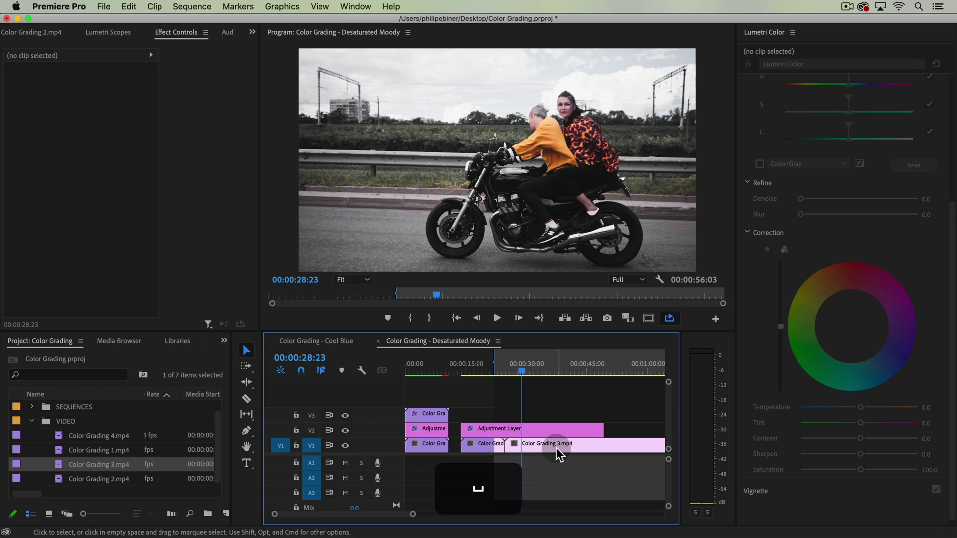
left_click(556, 448)
scroll(952, 223, "up", 4)
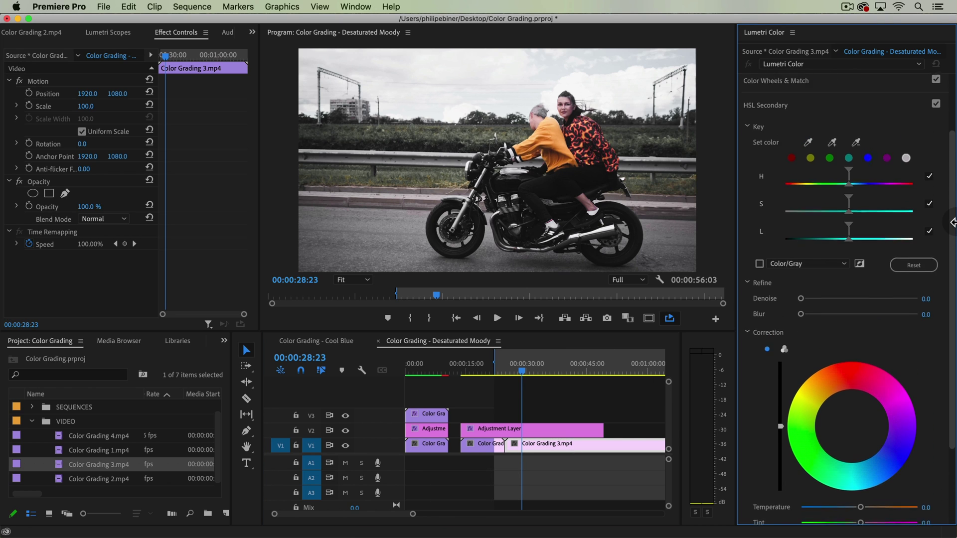
scroll(952, 223, "up", 1)
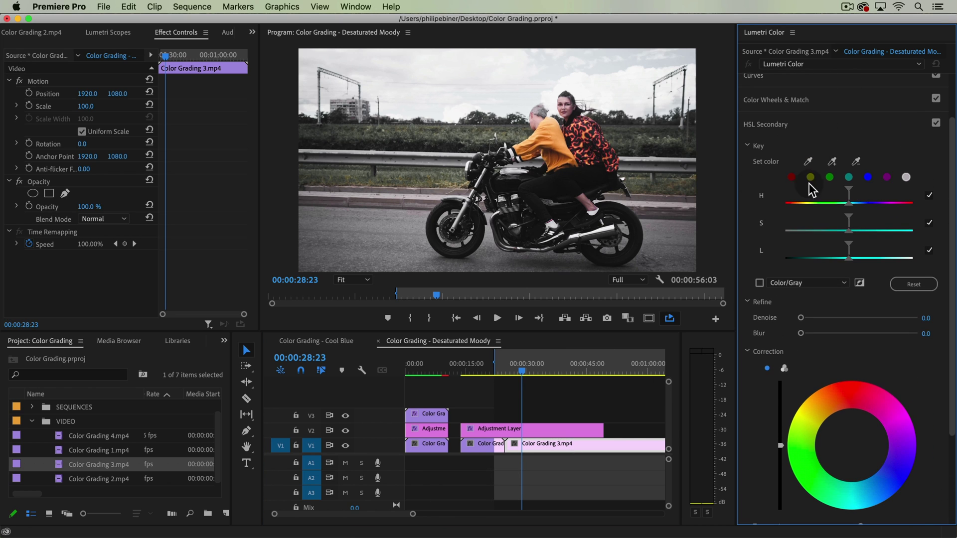
left_click(936, 125)
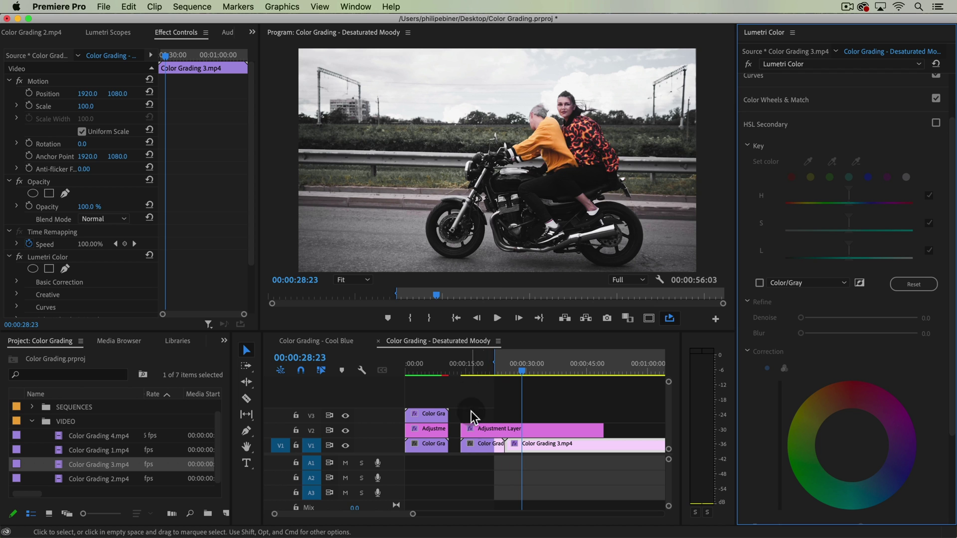
Select the adjustment layer and play back the hiking and motorcycle footage to compare
left_click(476, 425)
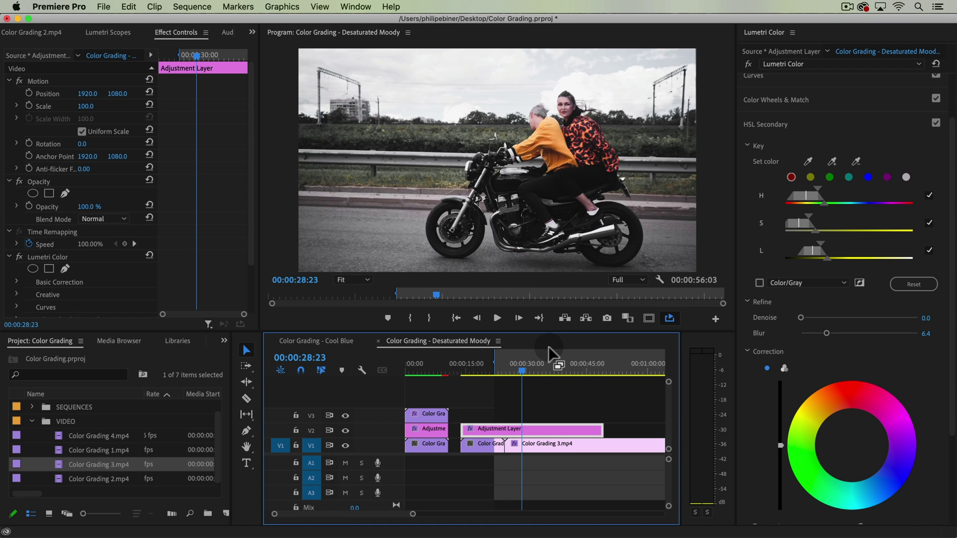
left_click(541, 367)
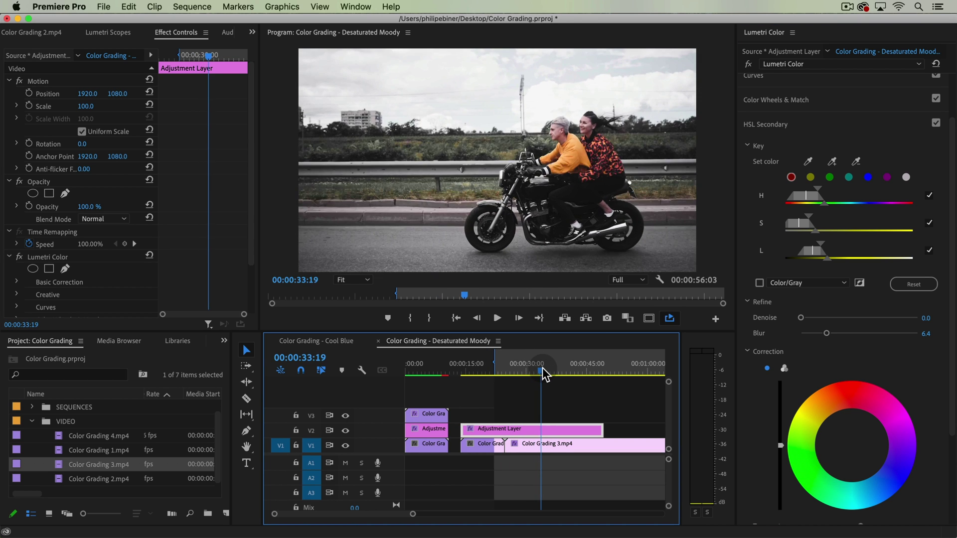
left_click_drag(542, 367, 495, 366)
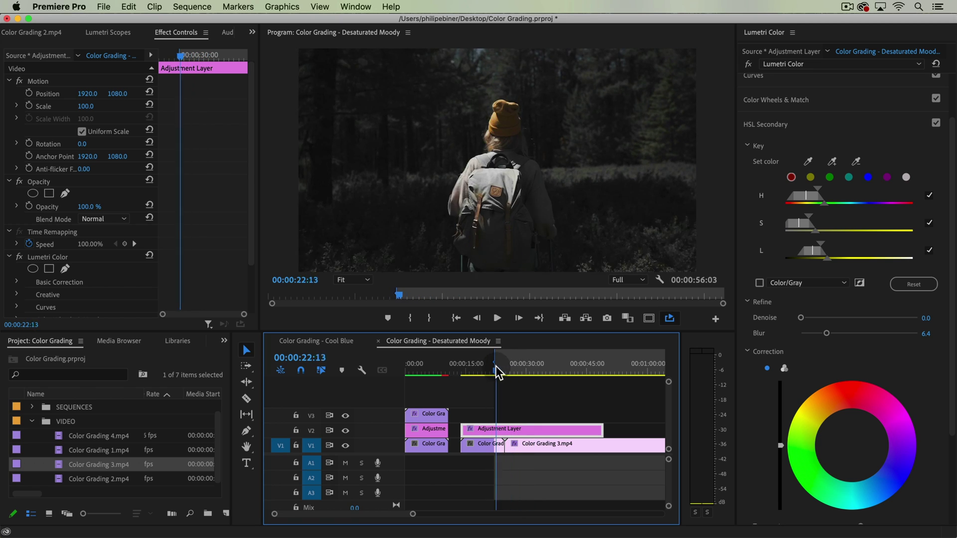
key("space")
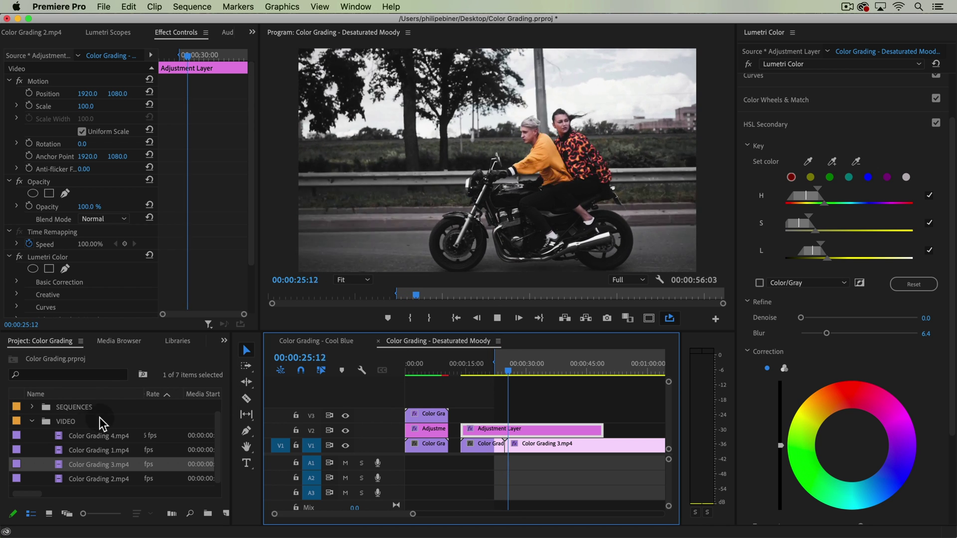
Drop Color Grading 2.mp4 onto V1 under the adjustment layer around 00:00:33, then scrub to review
key("space")
left_click_drag(106, 478, 521, 444)
left_click(513, 368)
left_click_drag(512, 369, 545, 365)
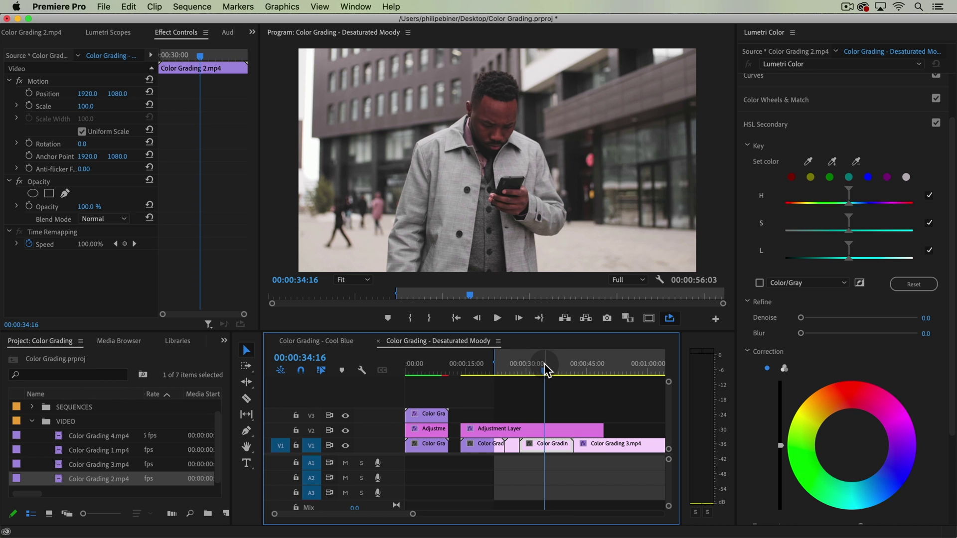
left_click_drag(545, 365, 496, 374)
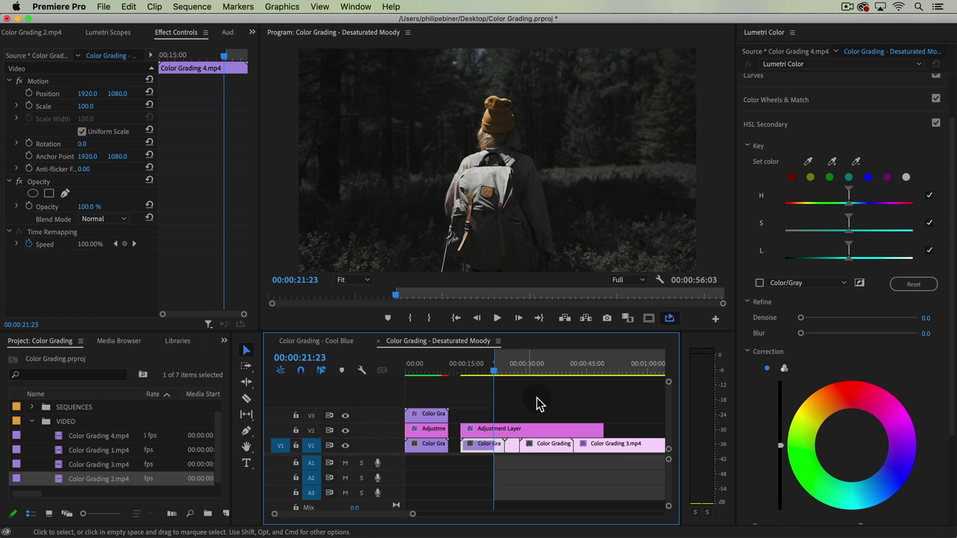
left_click_drag(951, 238, 952, 166)
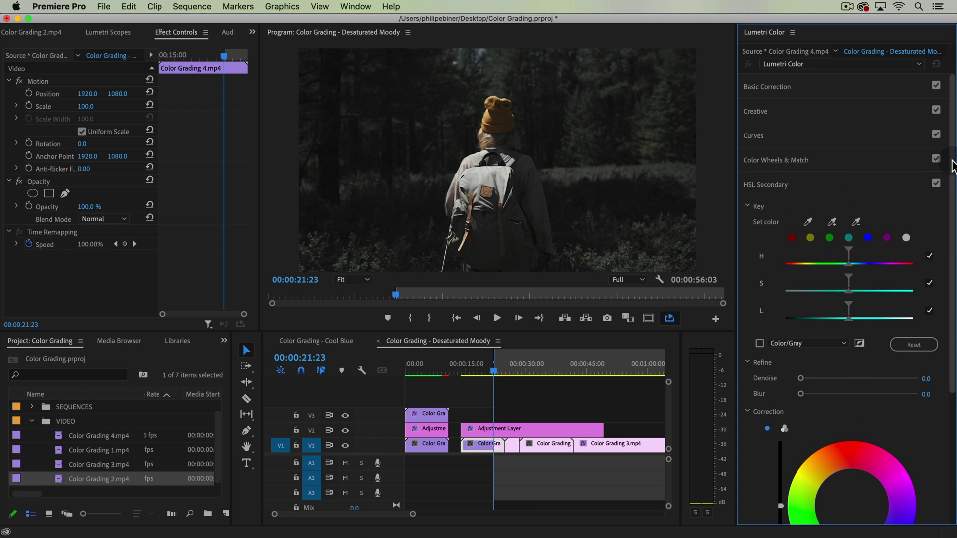